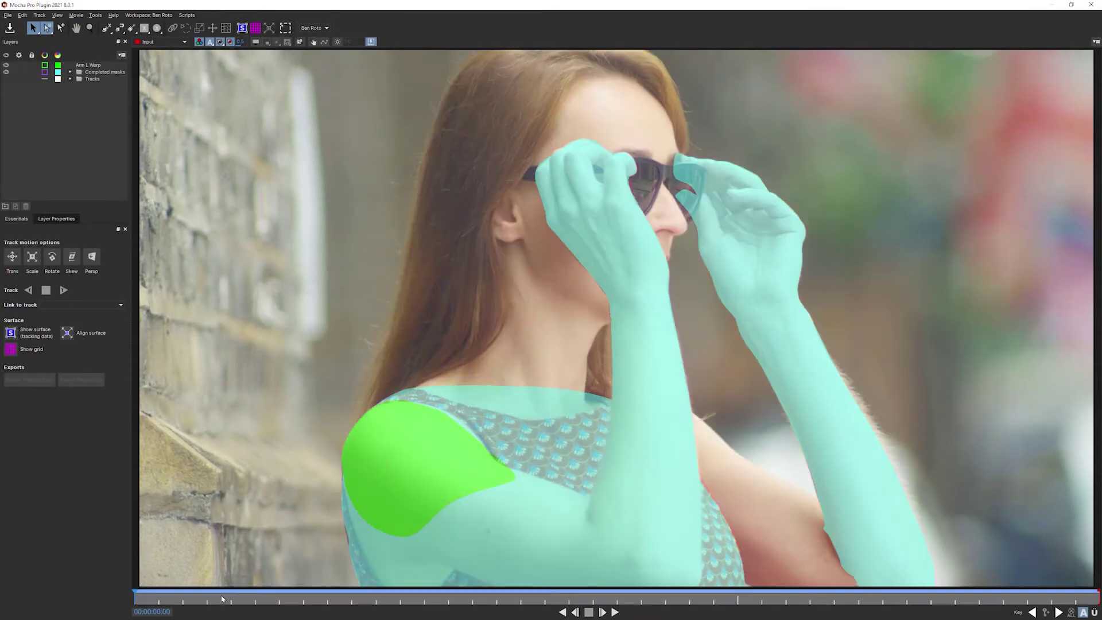
# Scrub through the clip to examine how the arms and hands move, and inspect the layers inside the Tracks group.
pyautogui.moveTo(223, 599); pyautogui.dragTo(594, 601)
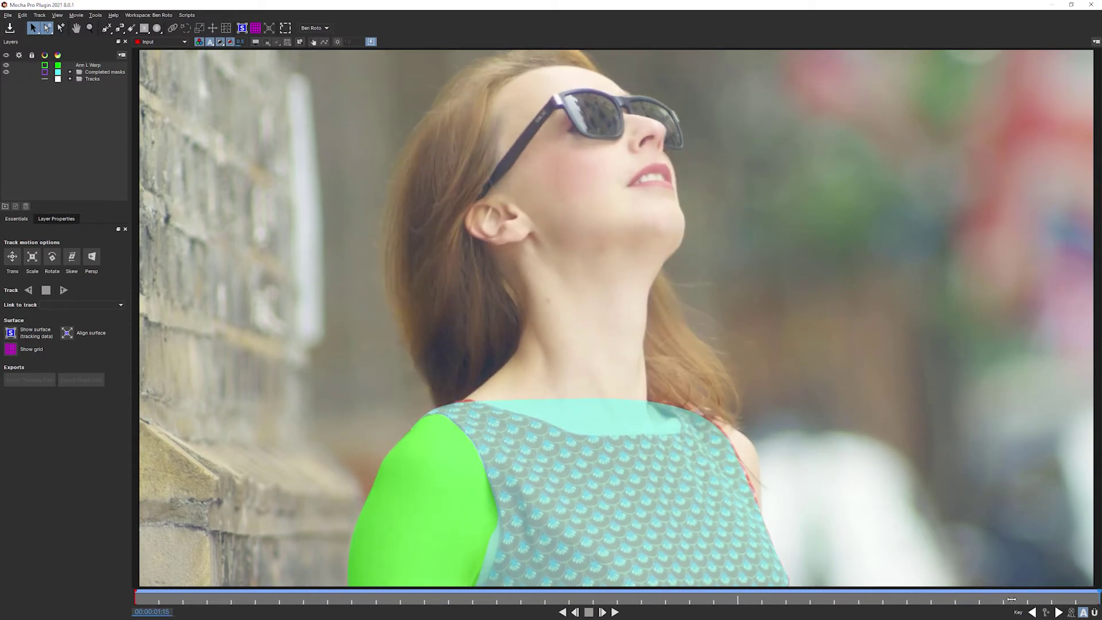
pyautogui.click(136, 594)
pyautogui.press('x')
pyautogui.moveTo(767, 477); pyautogui.dragTo(635, 387)
pyautogui.press('s')
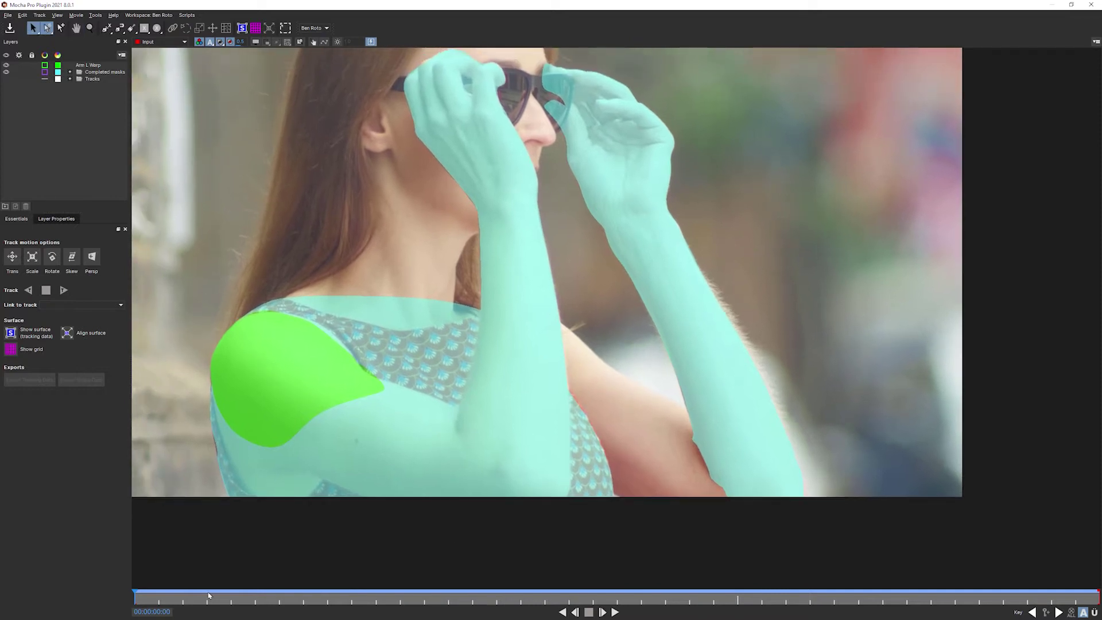
pyautogui.moveTo(215, 594); pyautogui.dragTo(326, 552)
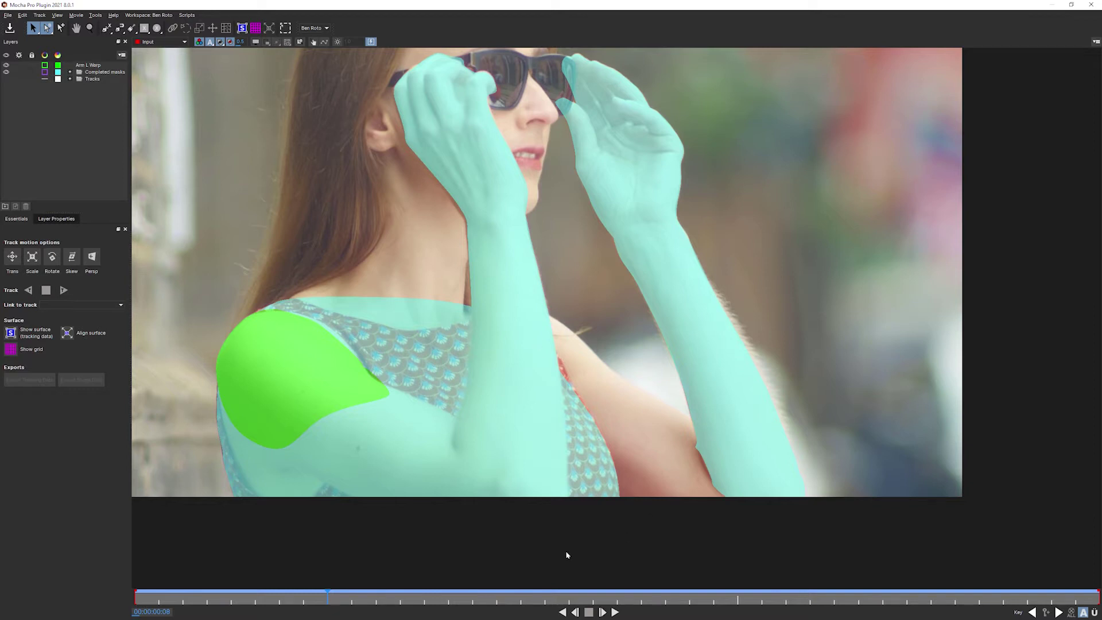
pyautogui.moveTo(249, 604); pyautogui.dragTo(716, 597)
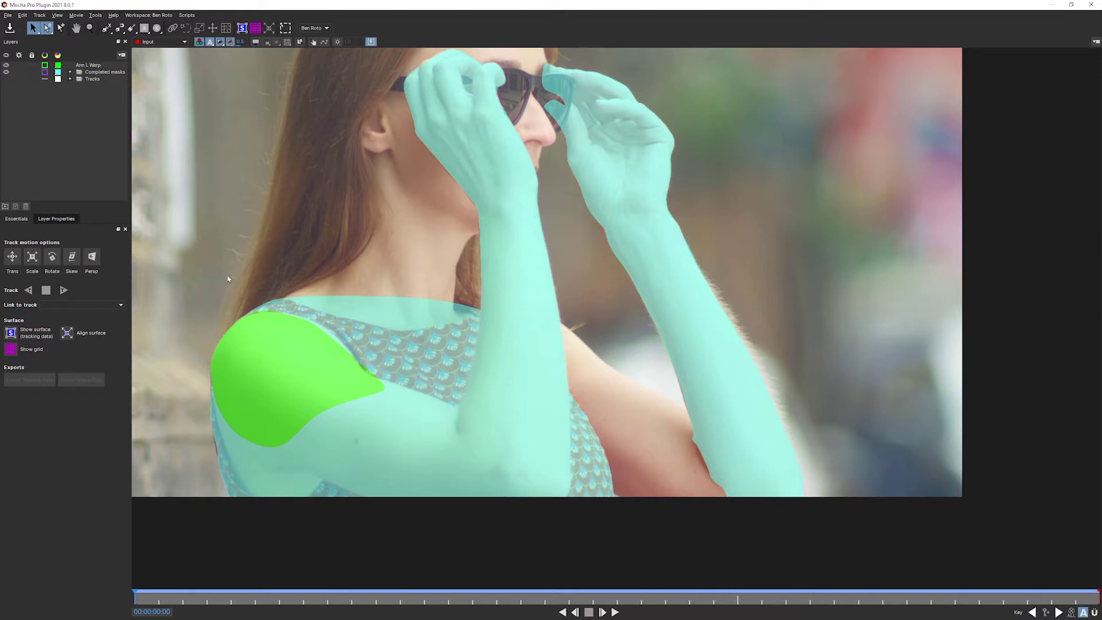
pyautogui.click(69, 79)
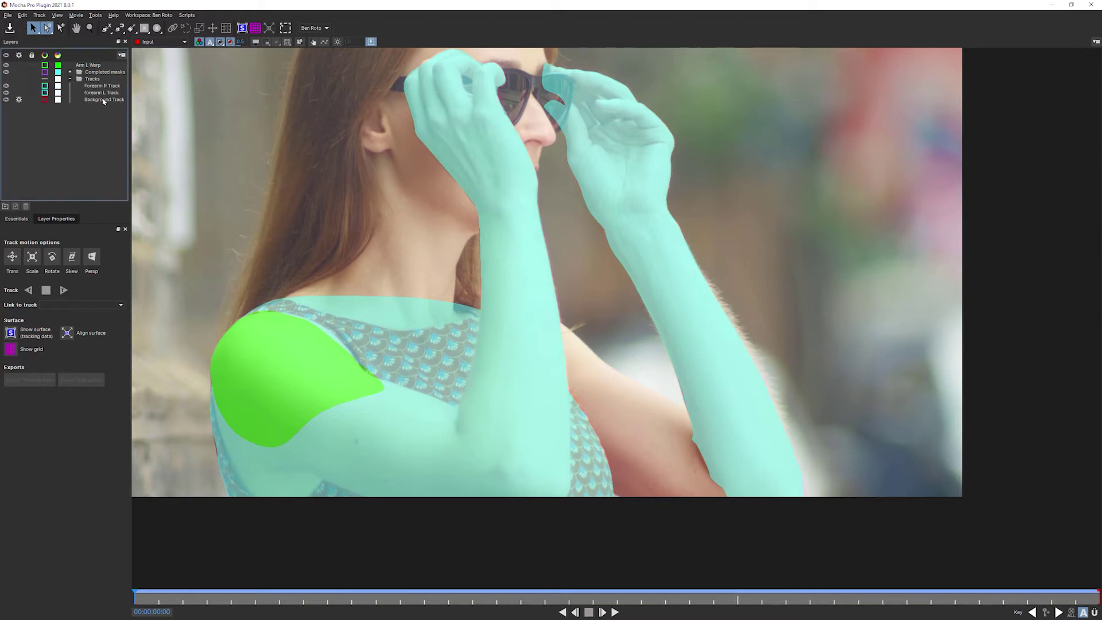
pyautogui.click(70, 78)
pyautogui.click(106, 28)
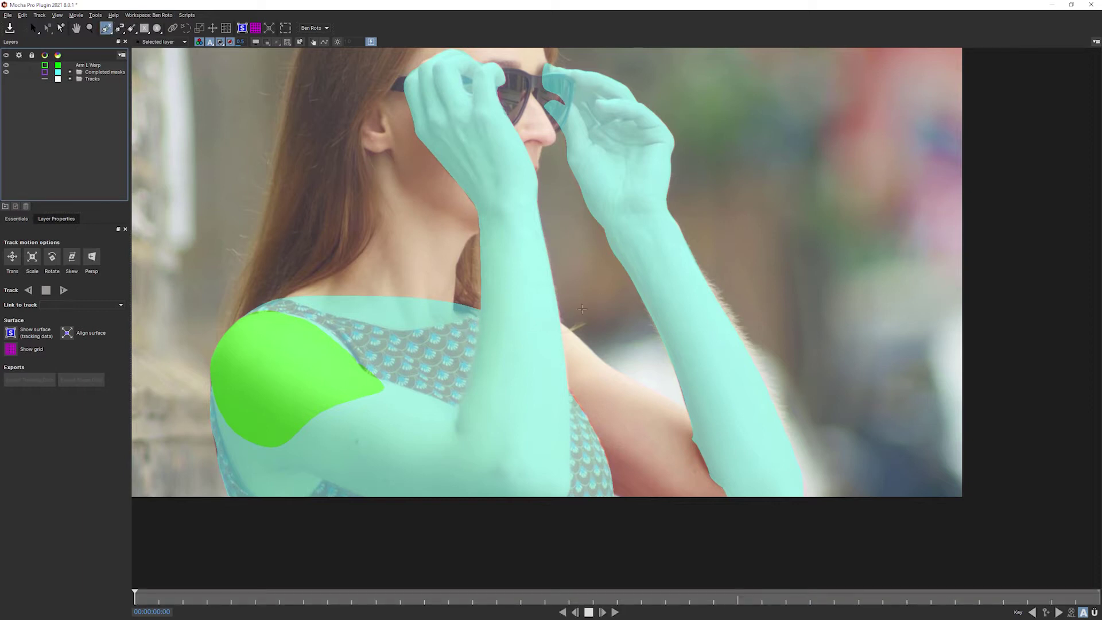
pyautogui.click(508, 310)
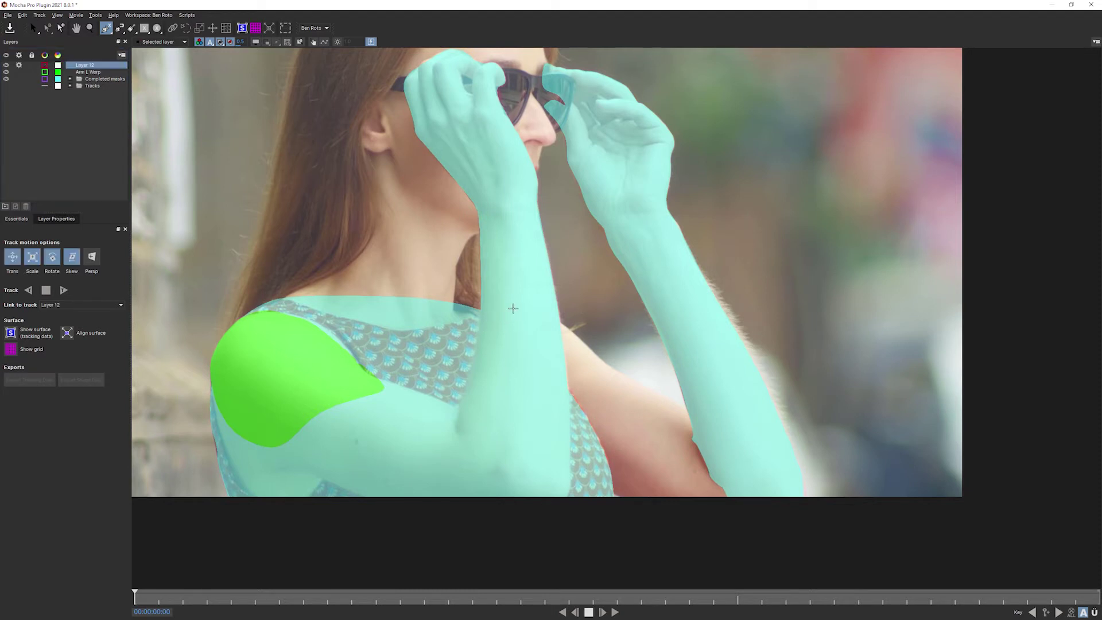
pyautogui.click(518, 308)
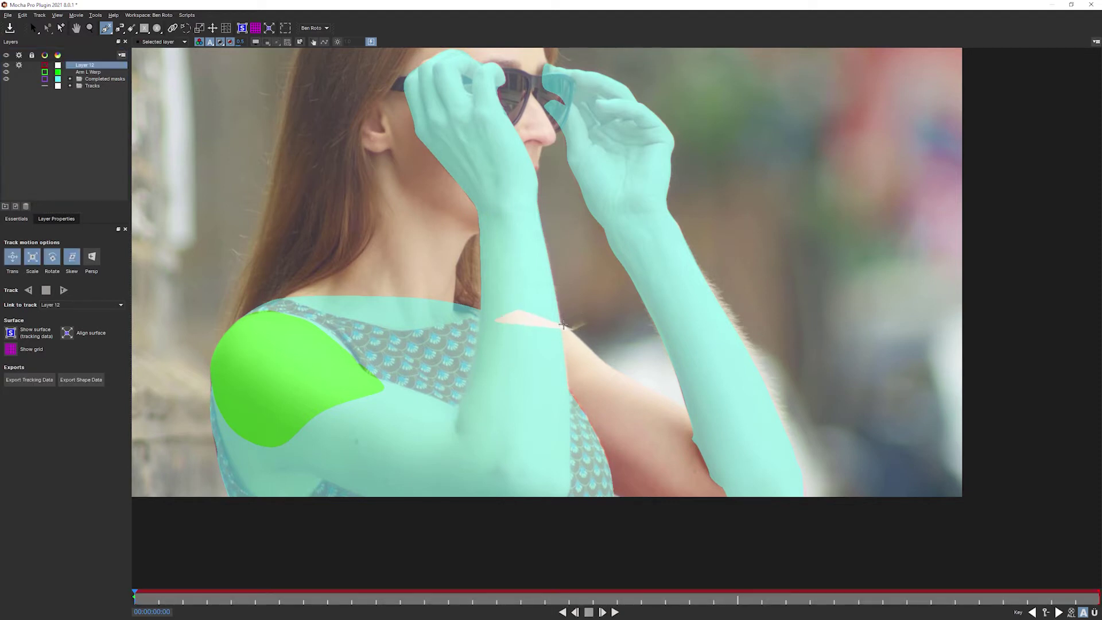
pyautogui.click(562, 325)
pyautogui.click(607, 372)
pyautogui.click(574, 402)
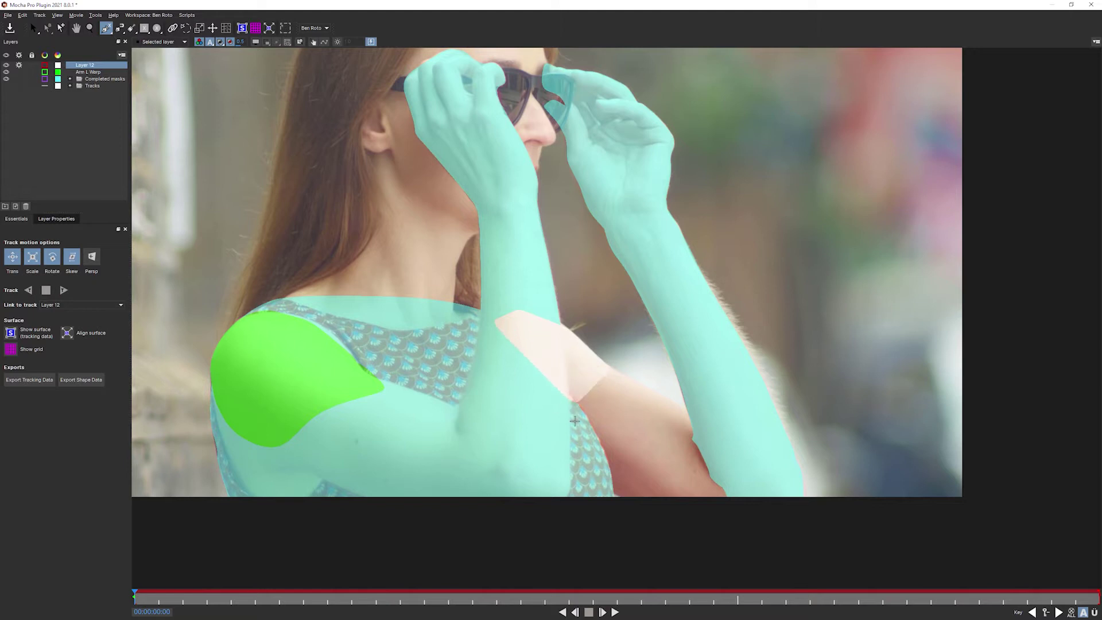
pyautogui.press('s')
pyautogui.click(25, 206)
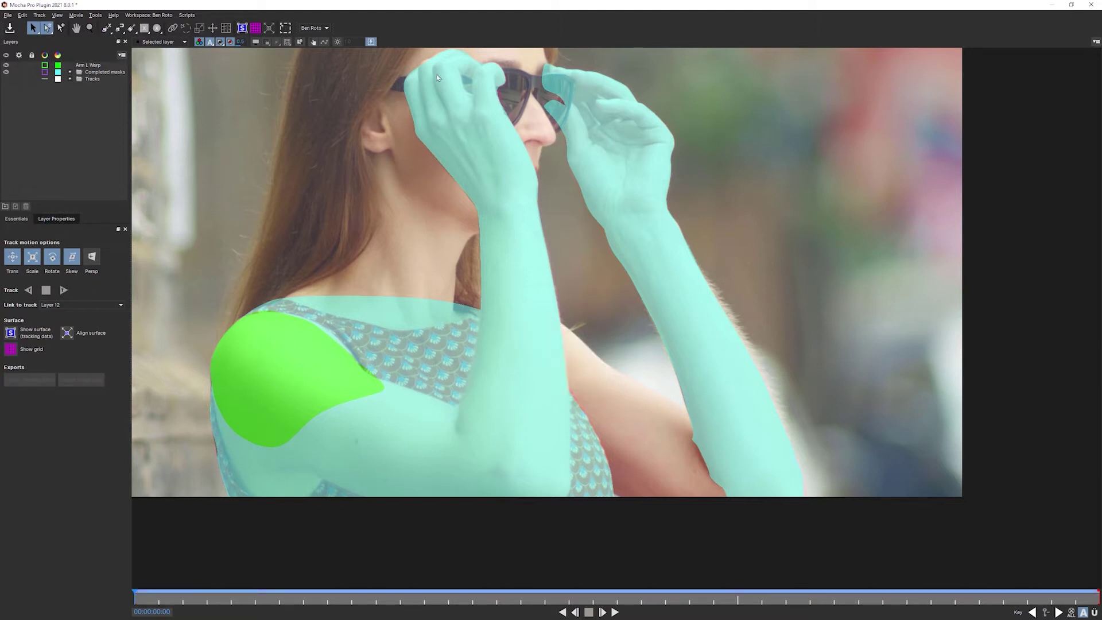
# Hide the coloured layer mattes and show the spline outlines over the footage.
pyautogui.click(220, 43)
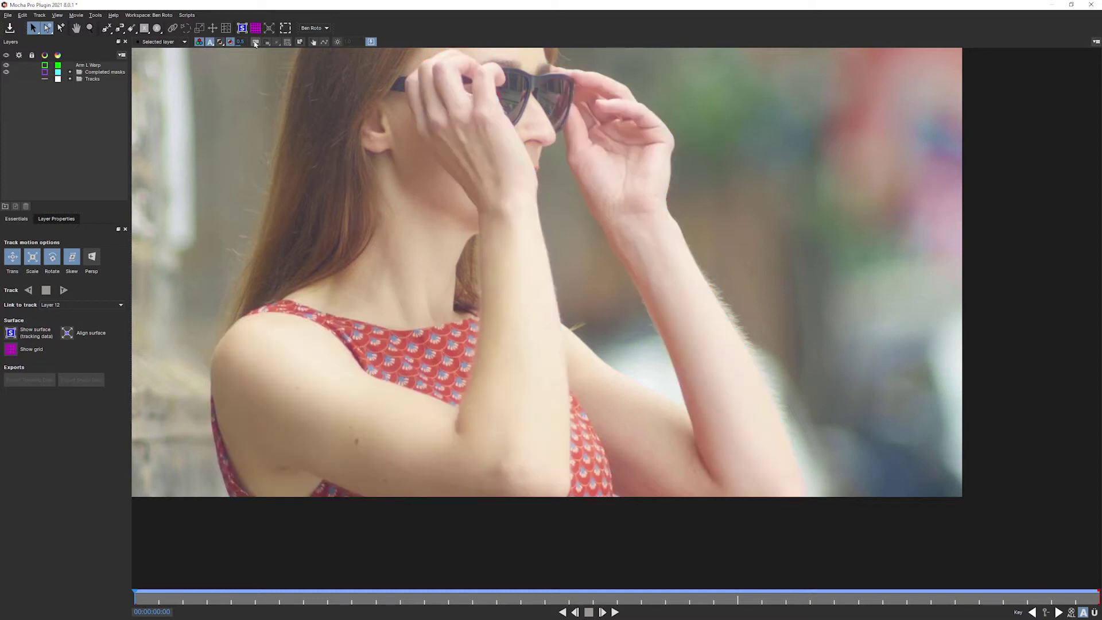
pyautogui.click(256, 43)
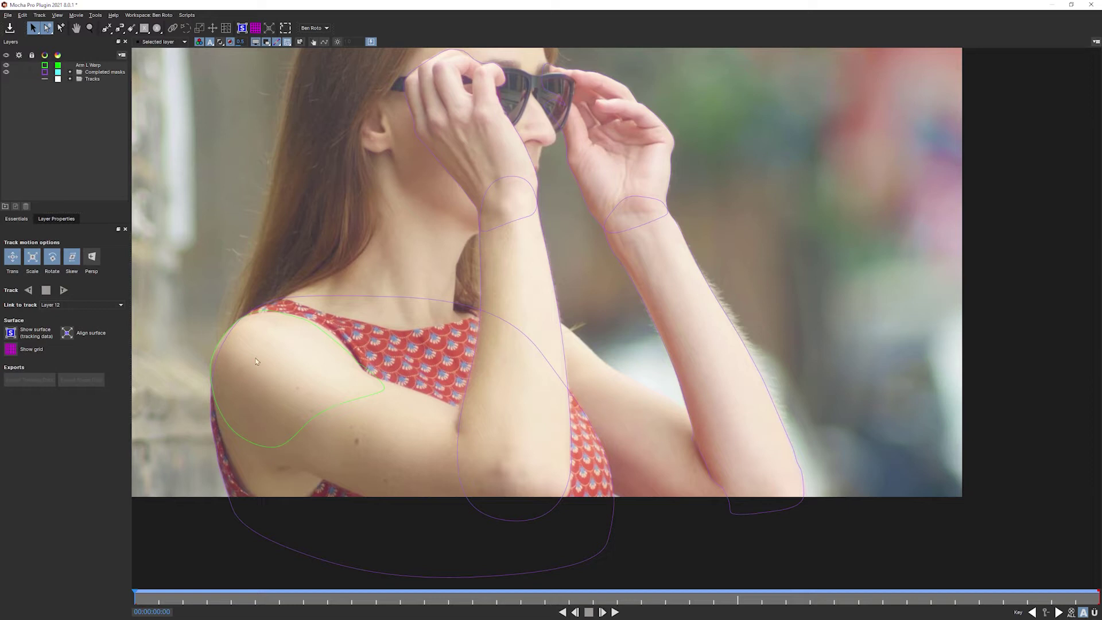
# Start a new X-spline layer over the near forearm and place points along the upper edge of the far upper arm towards its elbow.
pyautogui.press('z')
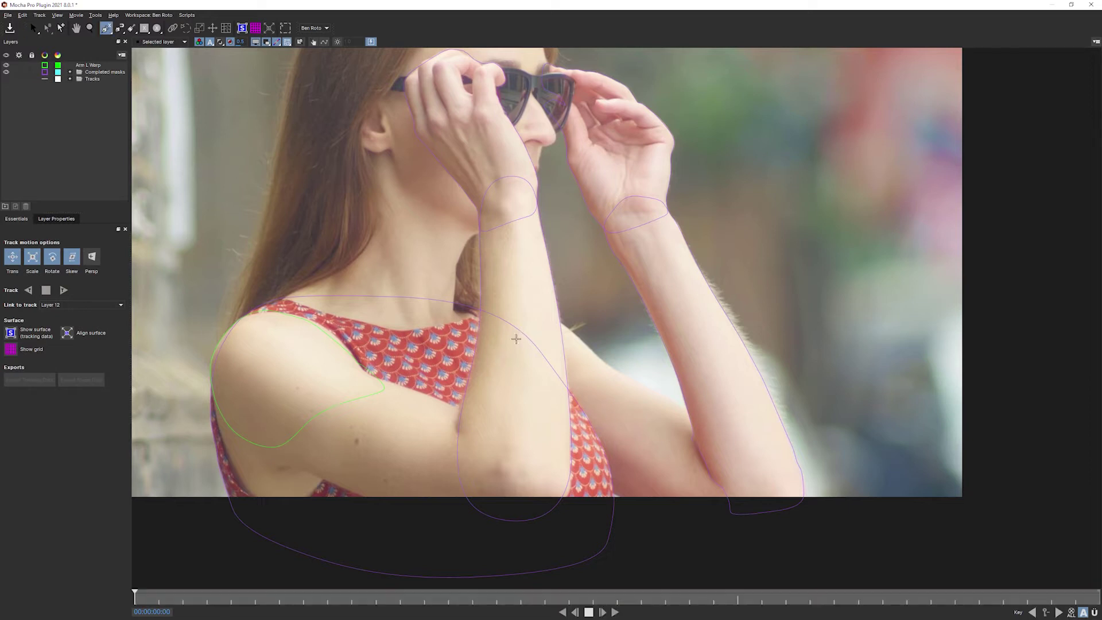
pyautogui.click(480, 359)
pyautogui.click(465, 317)
pyautogui.click(501, 294)
pyautogui.click(539, 303)
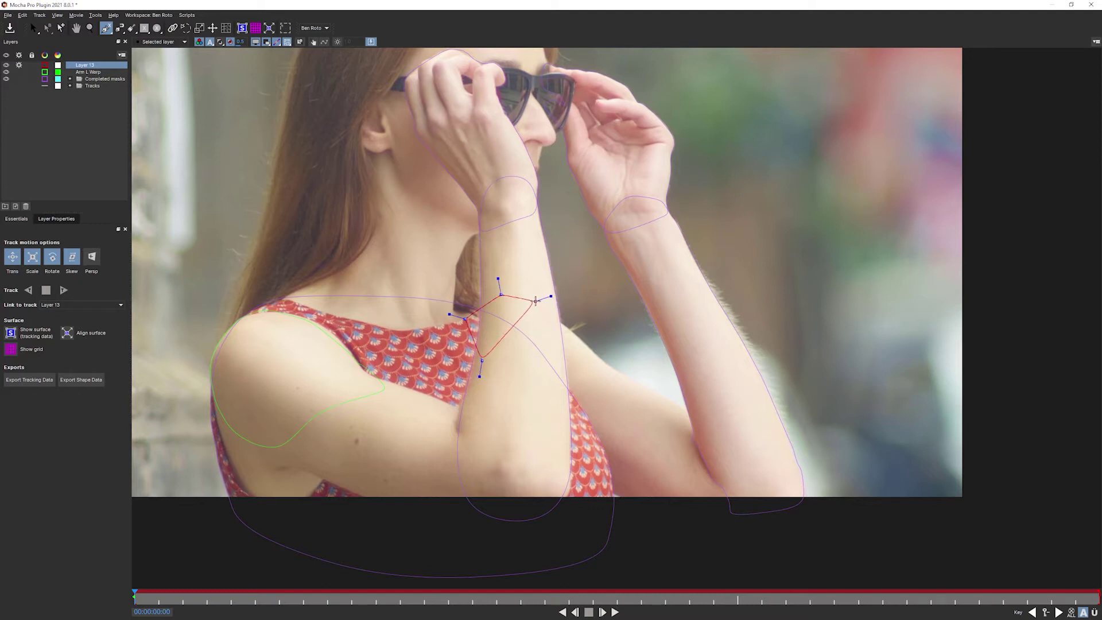
pyautogui.click(486, 311)
pyautogui.moveTo(492, 310); pyautogui.dragTo(567, 328)
pyautogui.moveTo(598, 369); pyautogui.dragTo(676, 406)
pyautogui.click(612, 372)
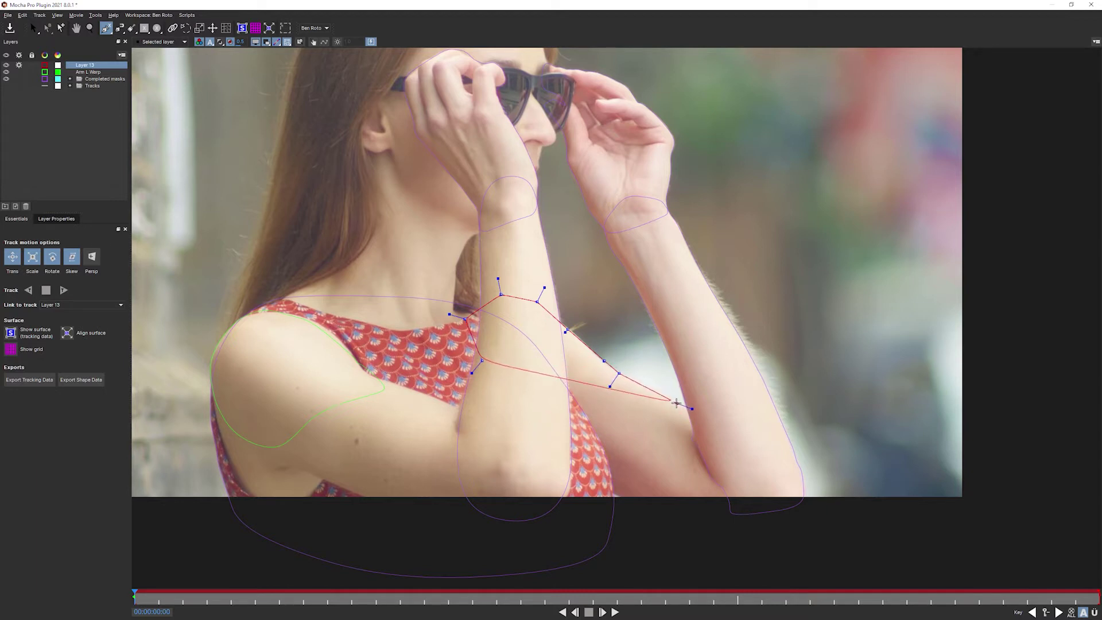
pyautogui.click(677, 404)
pyautogui.click(729, 436)
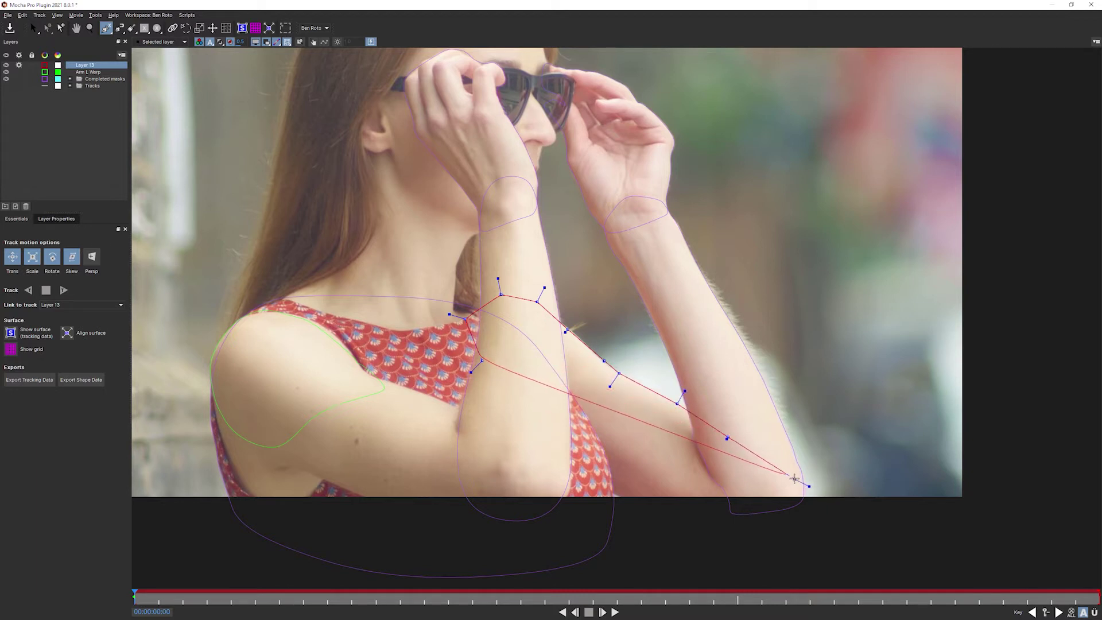
# Continue the spline around the far elbow, below the frame edge and back over the dress, and close the shape.
pyautogui.click(793, 465)
pyautogui.moveTo(802, 487); pyautogui.dragTo(804, 500)
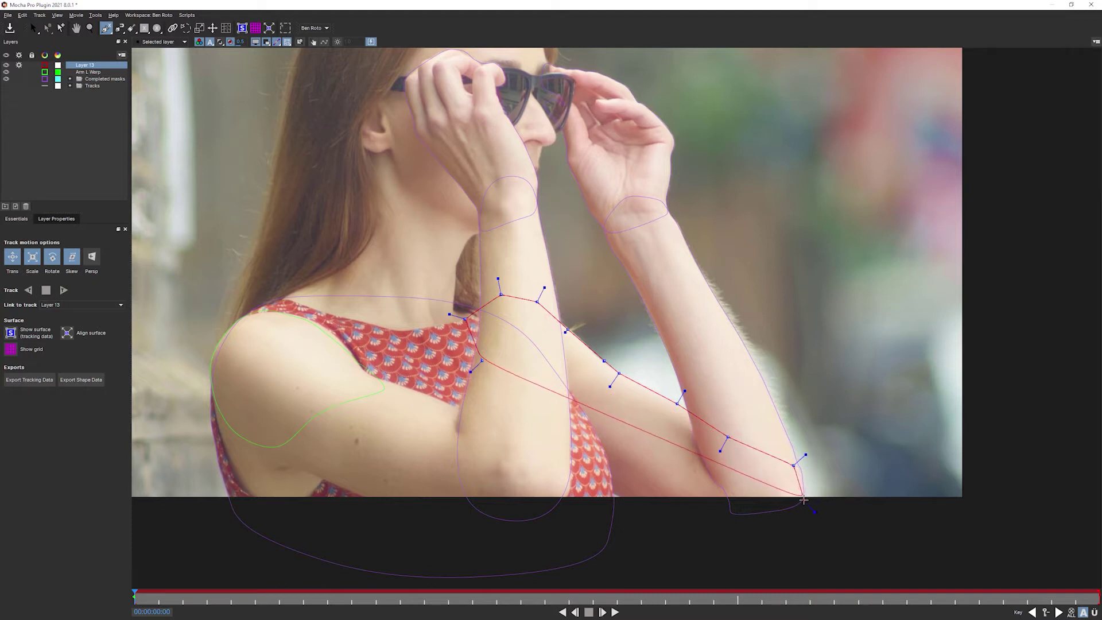
pyautogui.click(796, 515)
pyautogui.moveTo(785, 529); pyautogui.dragTo(739, 557)
pyautogui.moveTo(591, 501)
pyautogui.mouseDown()
pyautogui.moveTo(623, 496)
pyautogui.moveTo(646, 515)
pyautogui.moveTo(586, 479)
pyautogui.mouseUp()
pyautogui.moveTo(552, 419); pyautogui.dragTo(487, 424)
pyautogui.rightClick(486, 425)
pyautogui.moveTo(645, 512); pyautogui.dragTo(645, 509)
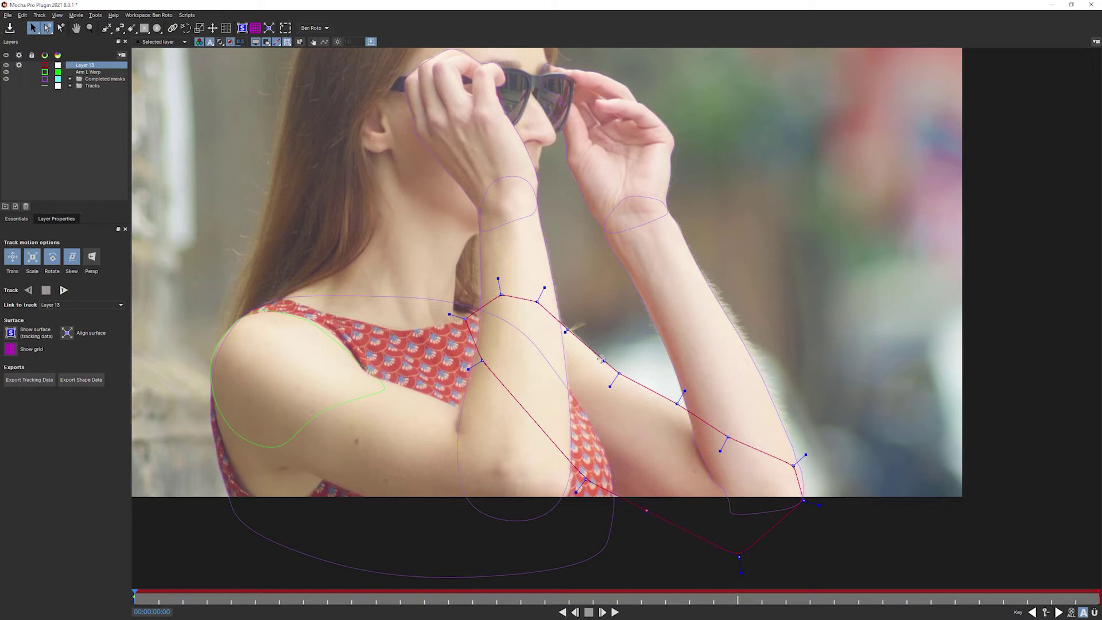
# Smooth the new spline and fit its points to the upper edge of the far upper arm.
pyautogui.scroll(5, 626, 425)
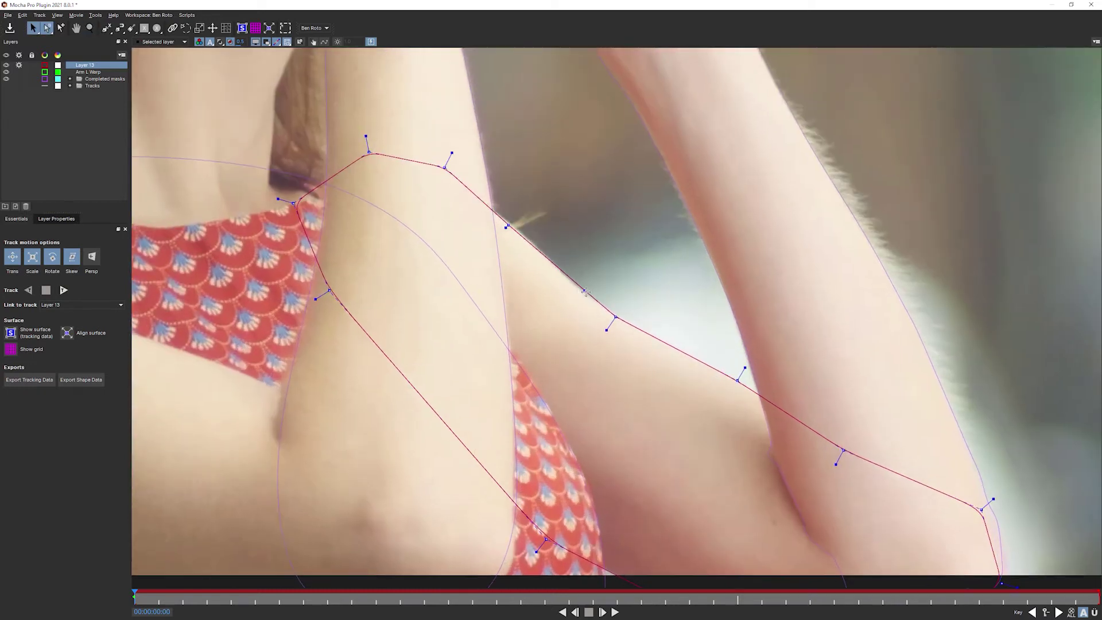
pyautogui.click(583, 291)
pyautogui.moveTo(452, 154); pyautogui.dragTo(448, 159)
pyautogui.moveTo(544, 208); pyautogui.dragTo(519, 230)
pyautogui.moveTo(445, 165); pyautogui.dragTo(444, 167)
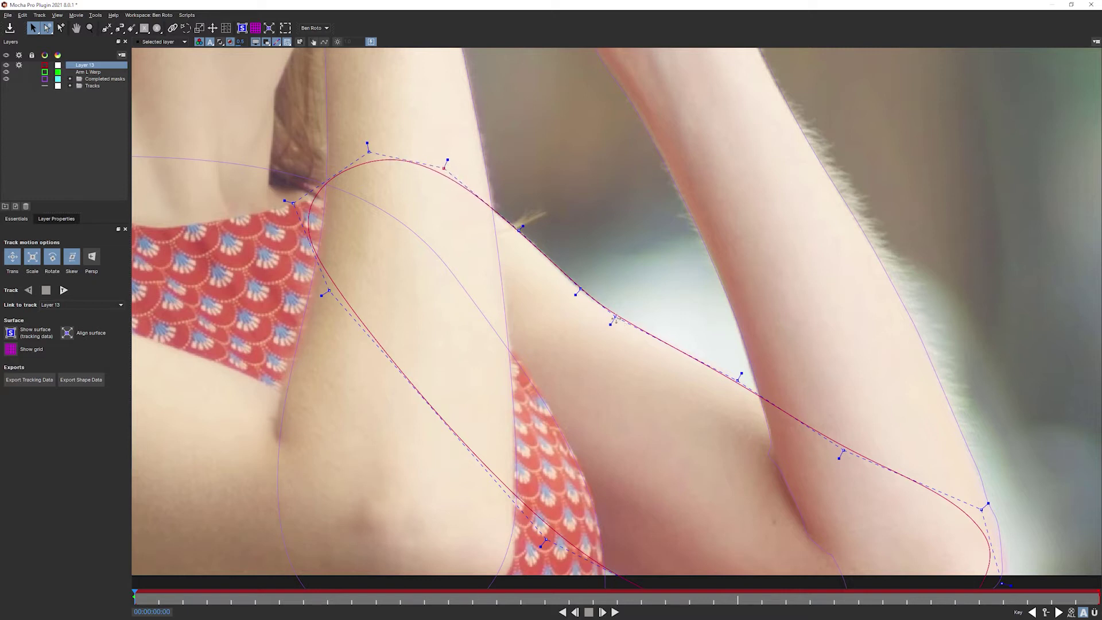
pyautogui.moveTo(615, 318); pyautogui.dragTo(584, 300)
pyautogui.moveTo(736, 382)
pyautogui.mouseDown()
pyautogui.moveTo(786, 343)
pyautogui.moveTo(740, 373)
pyautogui.mouseUp()
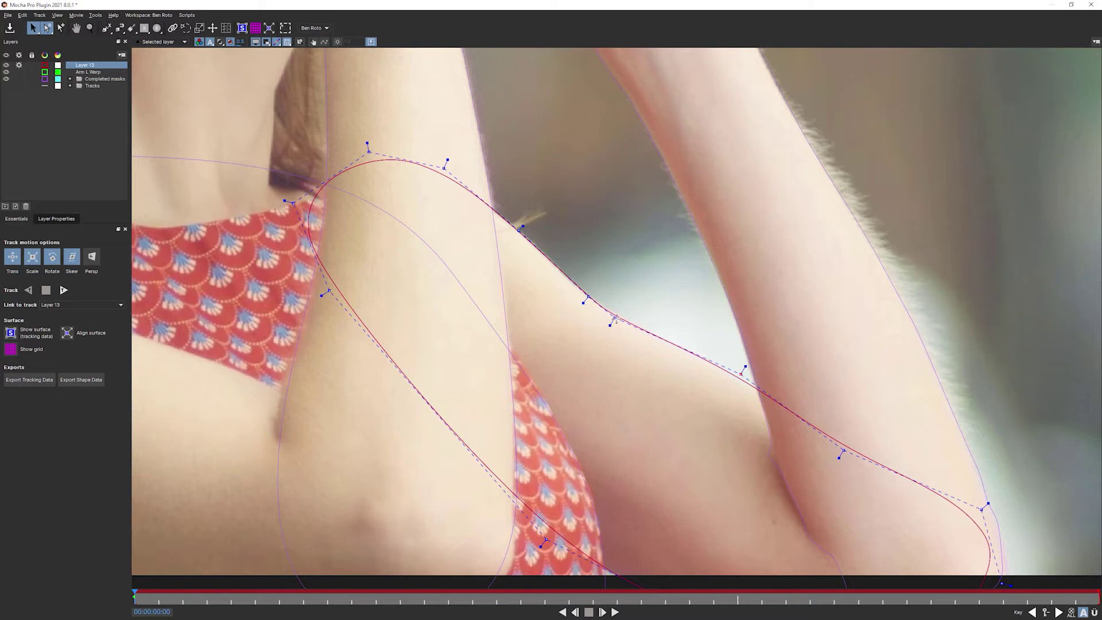
pyautogui.moveTo(616, 319); pyautogui.dragTo(617, 319)
pyautogui.moveTo(741, 374); pyautogui.dragTo(742, 376)
pyautogui.moveTo(840, 450); pyautogui.dragTo(870, 453)
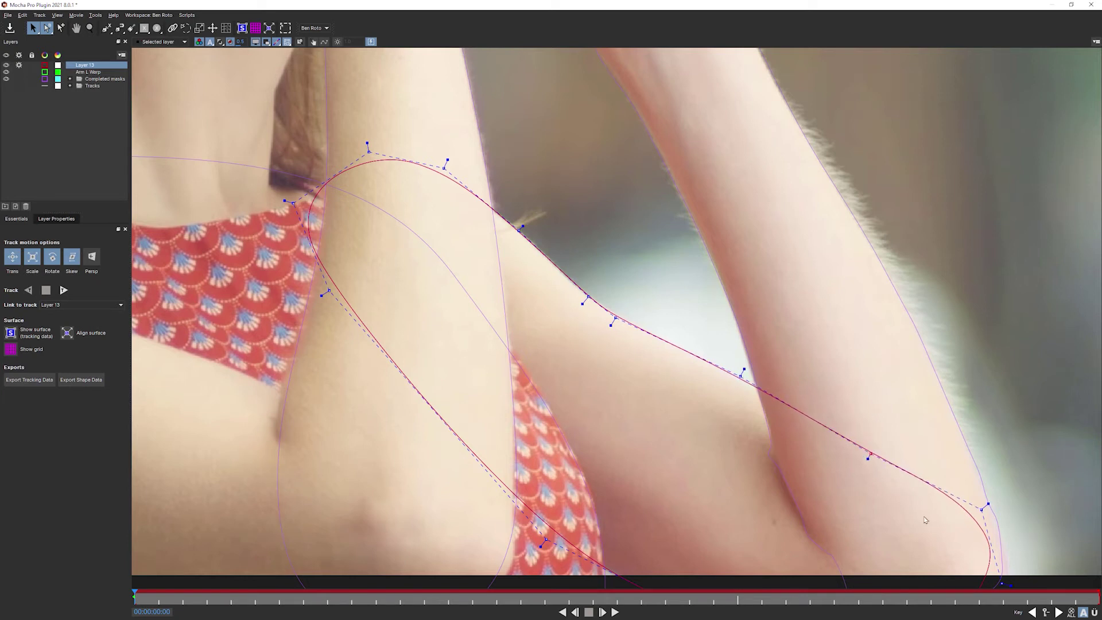
# Reshape the spline around the far elbow and spread its points below the frame edge.
pyautogui.press('z')
pyautogui.moveTo(896, 514); pyautogui.dragTo(740, 527)
pyautogui.press('x')
pyautogui.moveTo(860, 525); pyautogui.dragTo(607, 379)
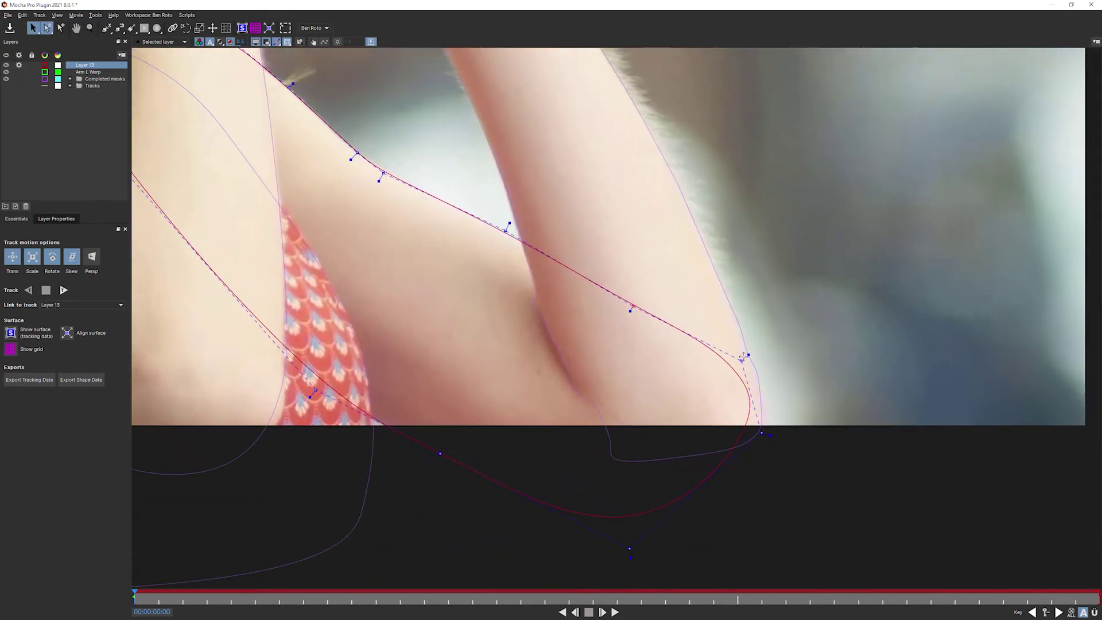
pyautogui.moveTo(742, 357); pyautogui.dragTo(763, 360)
pyautogui.moveTo(759, 432); pyautogui.dragTo(775, 469)
pyautogui.moveTo(762, 360)
pyautogui.mouseDown()
pyautogui.moveTo(764, 339)
pyautogui.moveTo(759, 348)
pyautogui.moveTo(792, 348)
pyautogui.moveTo(759, 346)
pyautogui.mouseUp()
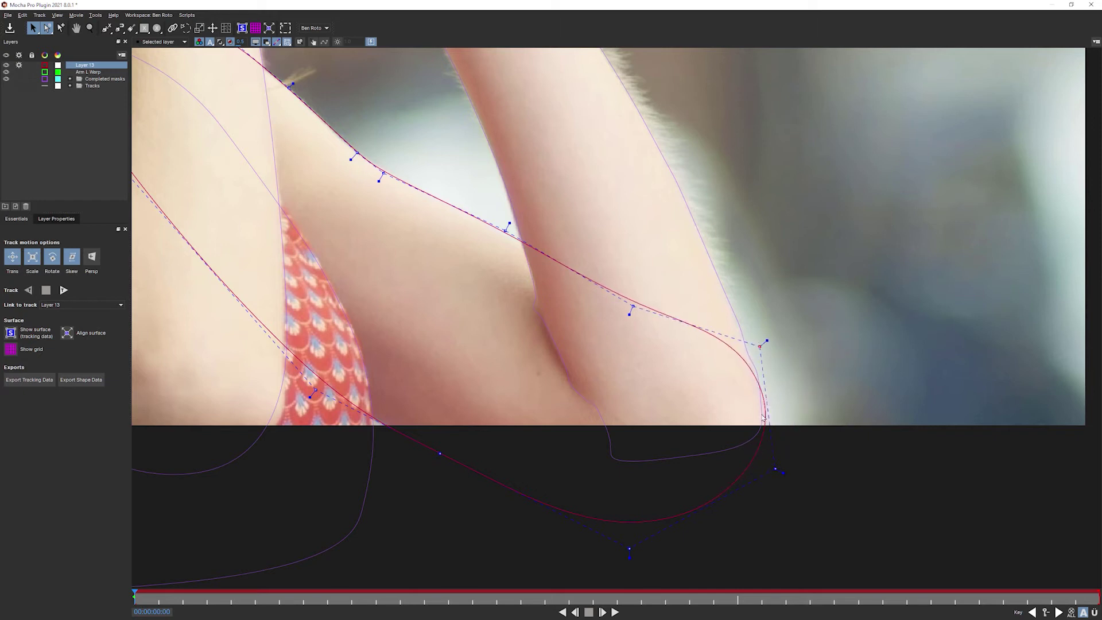
pyautogui.moveTo(627, 547); pyautogui.dragTo(645, 552)
pyautogui.moveTo(440, 453)
pyautogui.mouseDown()
pyautogui.moveTo(425, 478)
pyautogui.moveTo(444, 458)
pyautogui.mouseUp()
# Refine the two spline points on the far upper arm beside the near forearm to follow the skin edge.
pyautogui.press('x')
pyautogui.moveTo(430, 294); pyautogui.dragTo(445, 415)
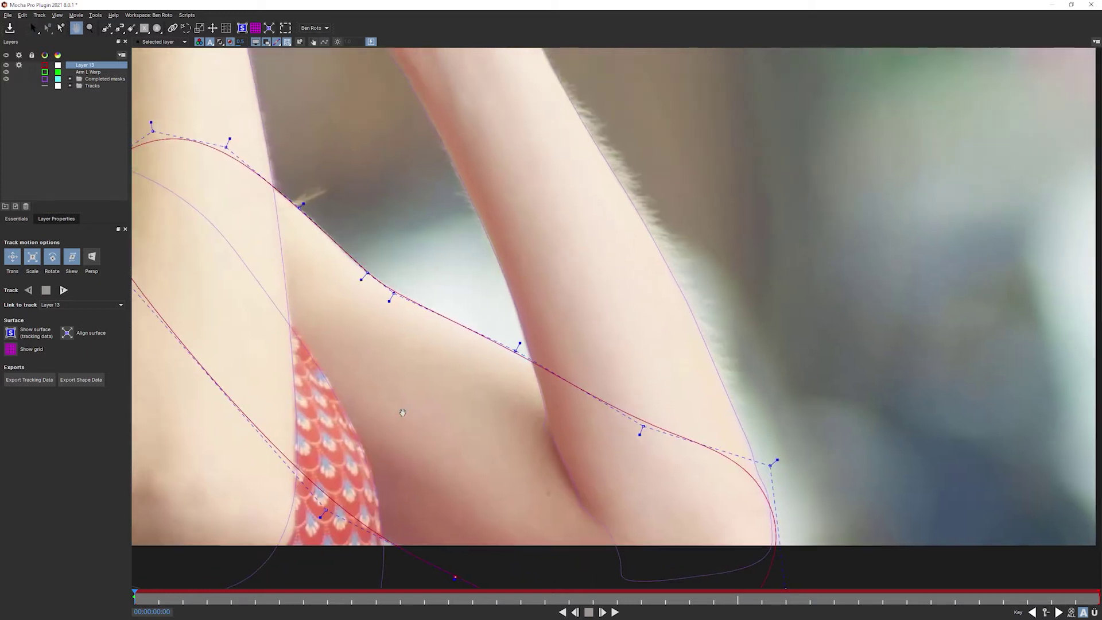
pyautogui.moveTo(310, 363); pyautogui.dragTo(537, 370)
pyautogui.press('z')
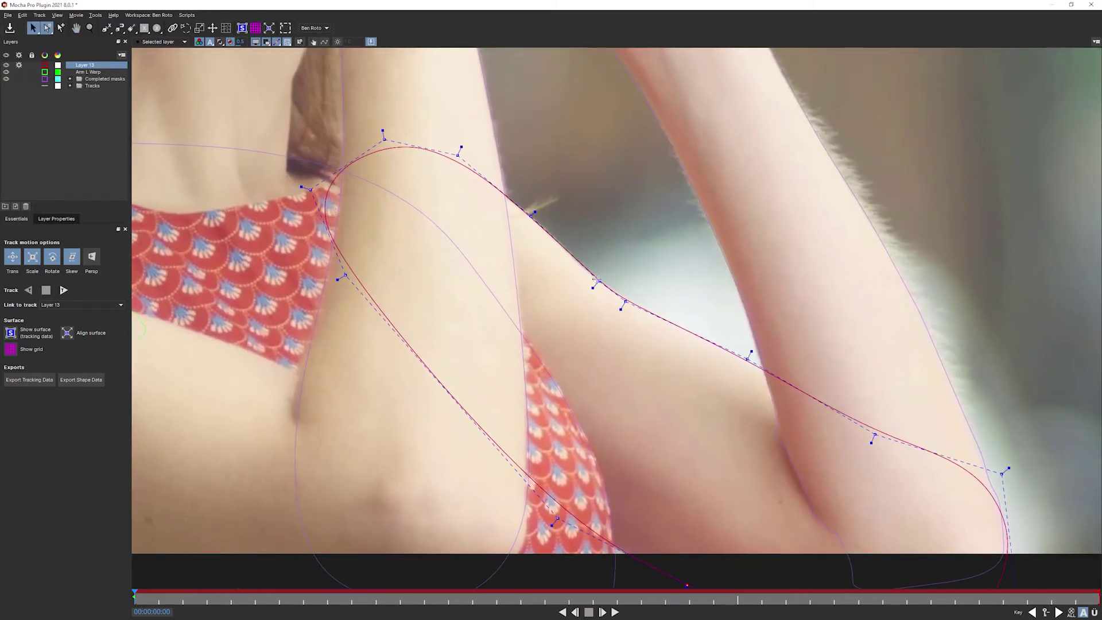
pyautogui.moveTo(597, 280)
pyautogui.mouseDown()
pyautogui.moveTo(579, 270)
pyautogui.moveTo(587, 270)
pyautogui.mouseUp()
pyautogui.moveTo(530, 216); pyautogui.dragTo(549, 228)
# Rename the new spline layer to Arm R Mask.
pyautogui.doubleClick(92, 66)
pyautogui.write('Arm R Mask')
pyautogui.press('Return')
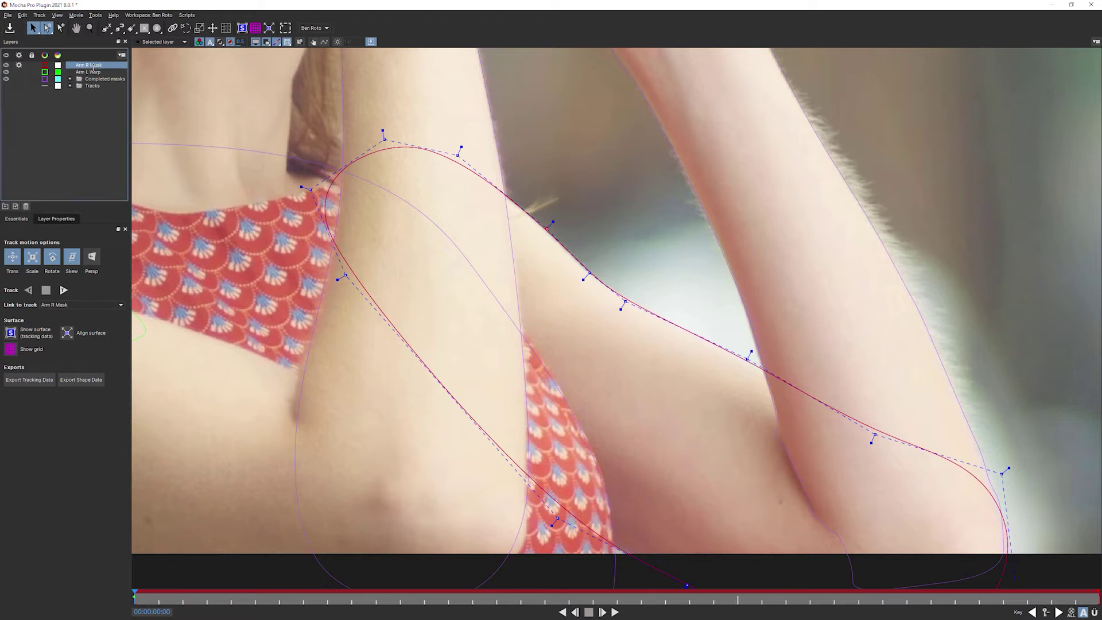
# Link the Arm R Mask layer to the Background Track.
pyautogui.click(103, 308)
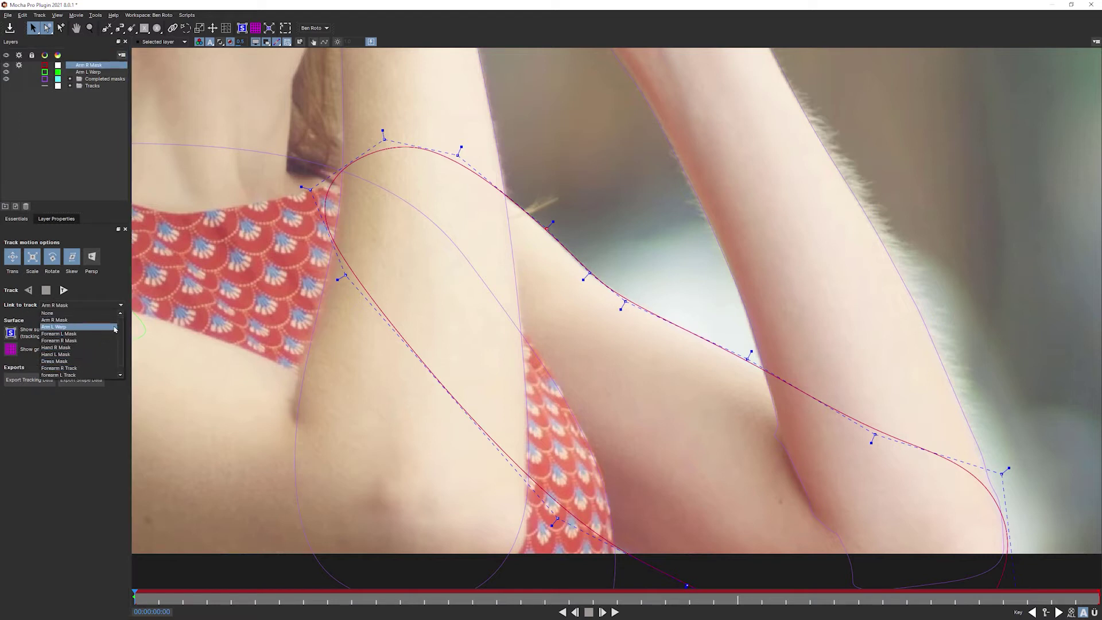
pyautogui.click(103, 320)
pyautogui.click(121, 305)
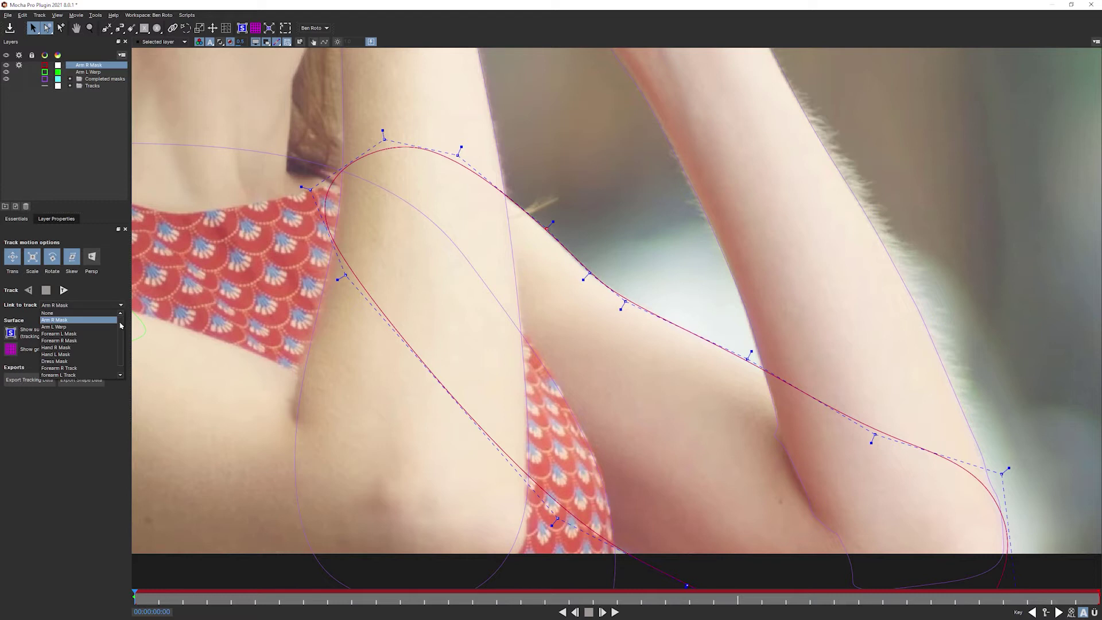
pyautogui.moveTo(120, 326); pyautogui.dragTo(120, 345)
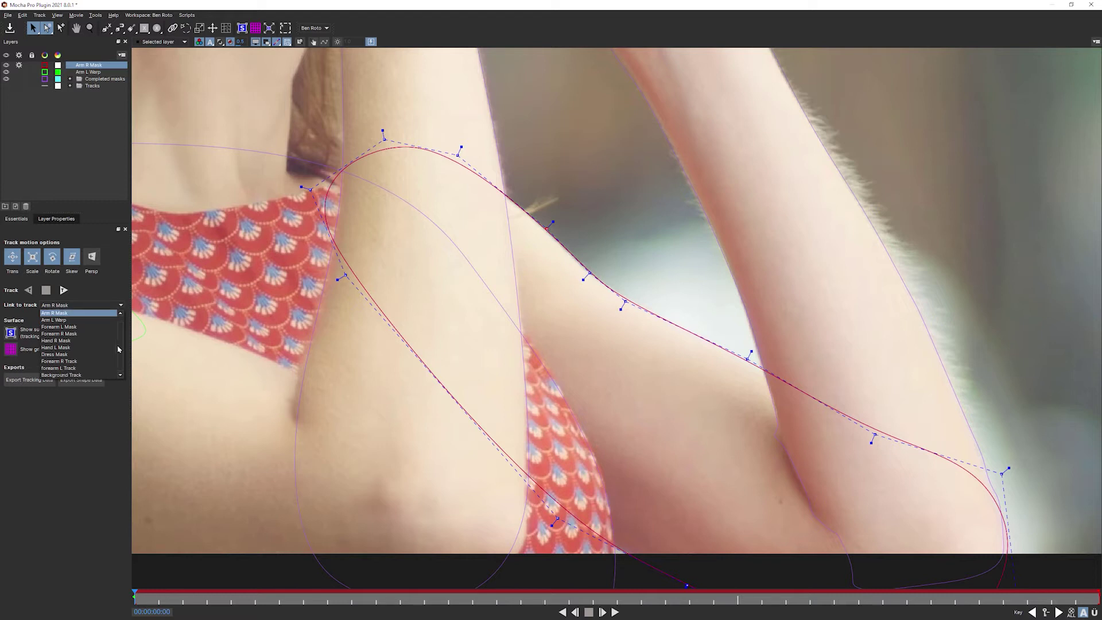
pyautogui.click(75, 375)
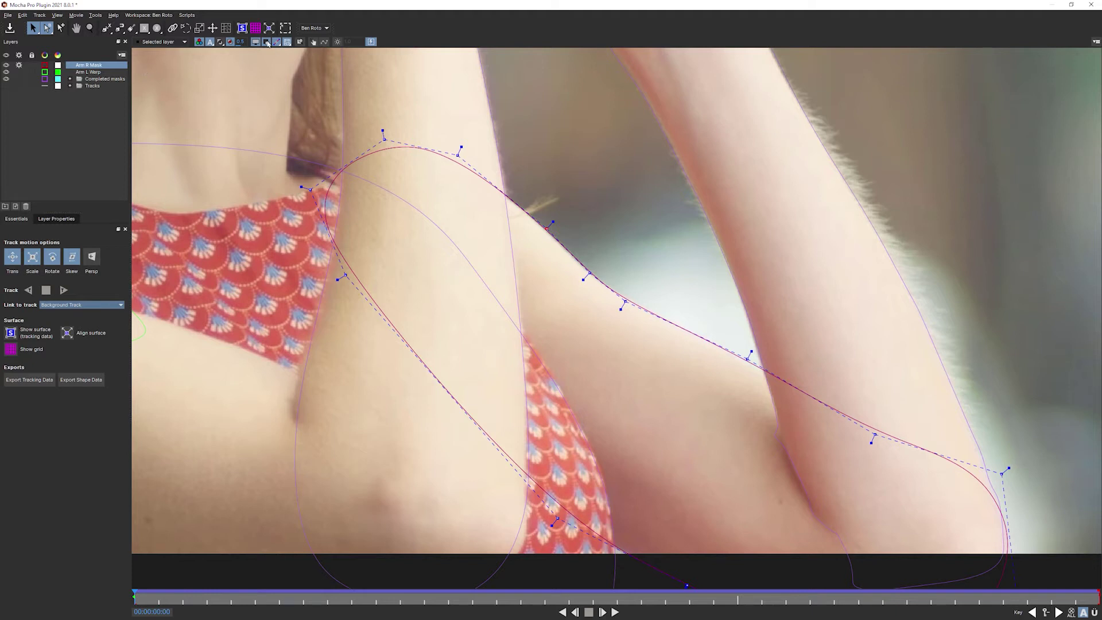
# Turn on Stabilize for the Arm R Mask view and look up the same option among the view commands.
pyautogui.click(315, 43)
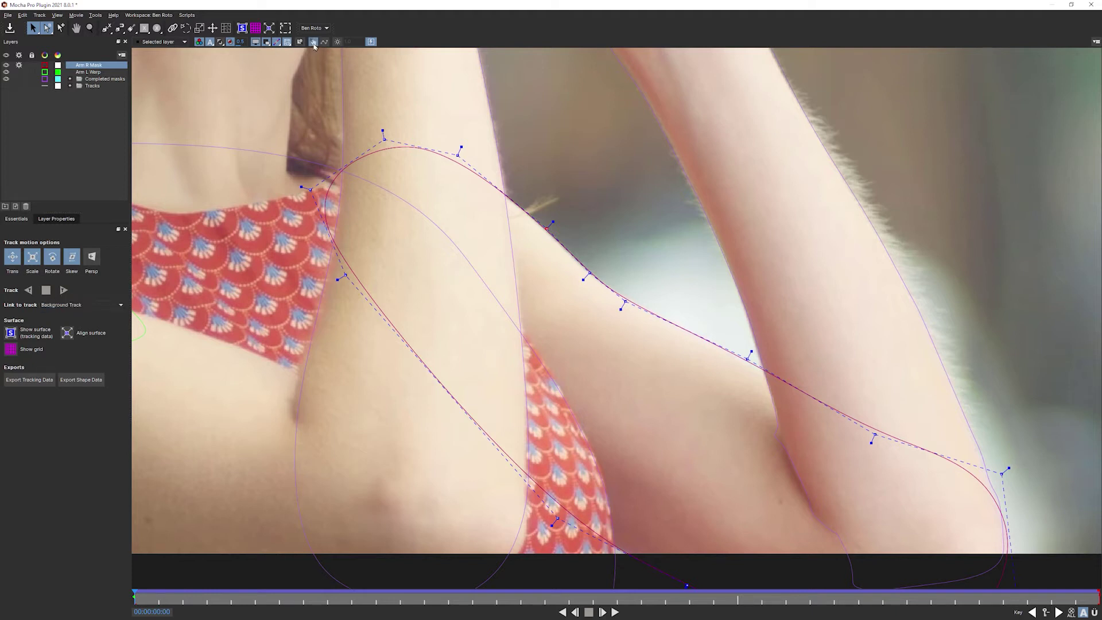
pyautogui.click(57, 15)
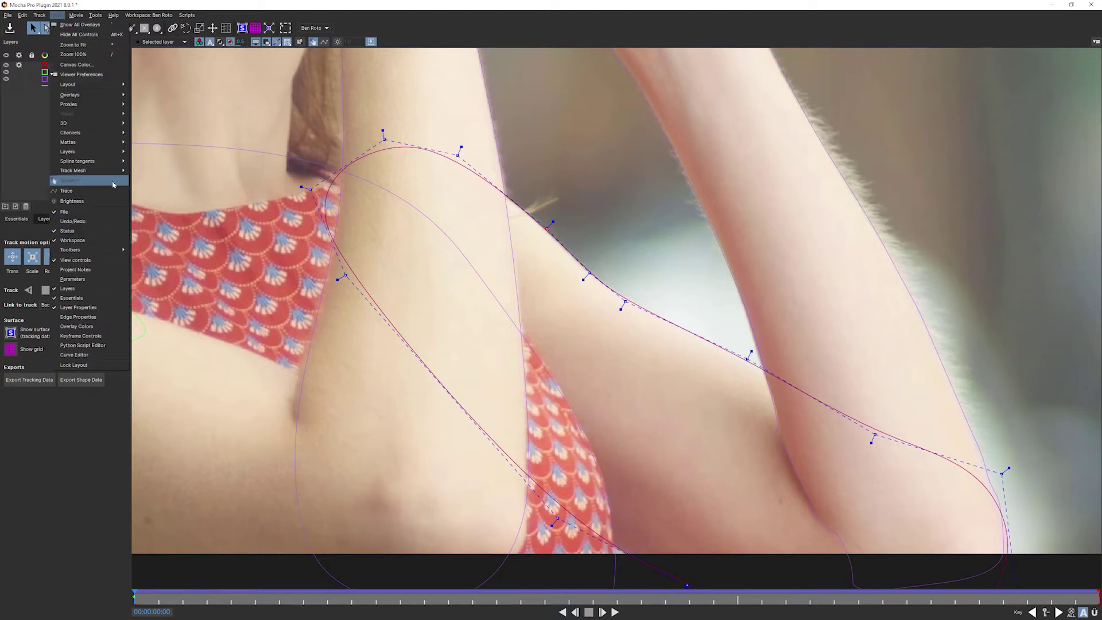
pyautogui.click(368, 44)
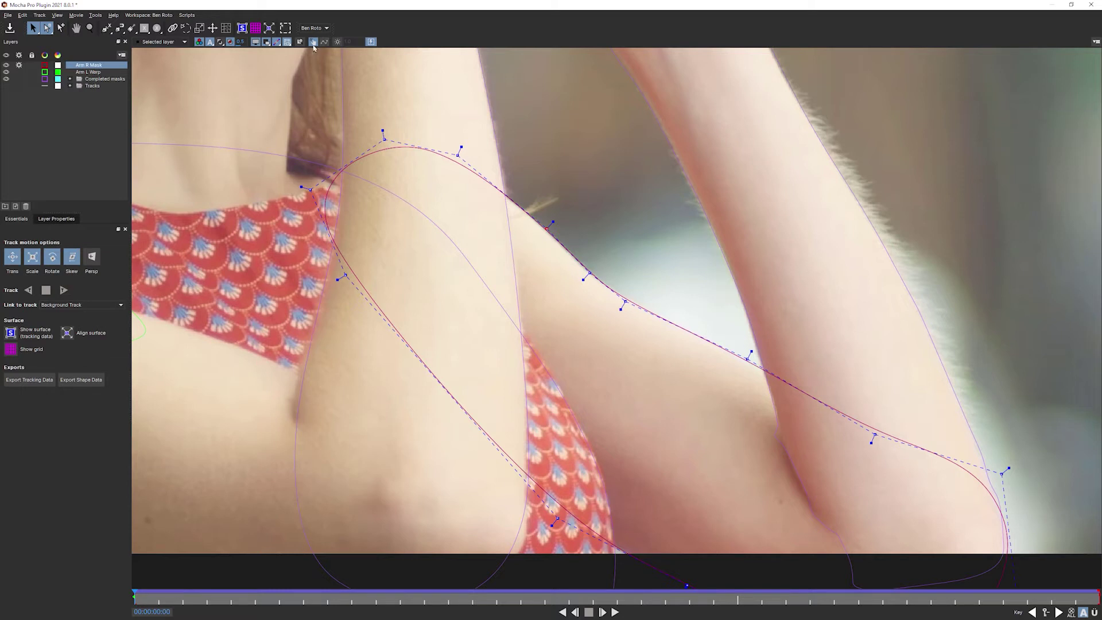
pyautogui.click(57, 14)
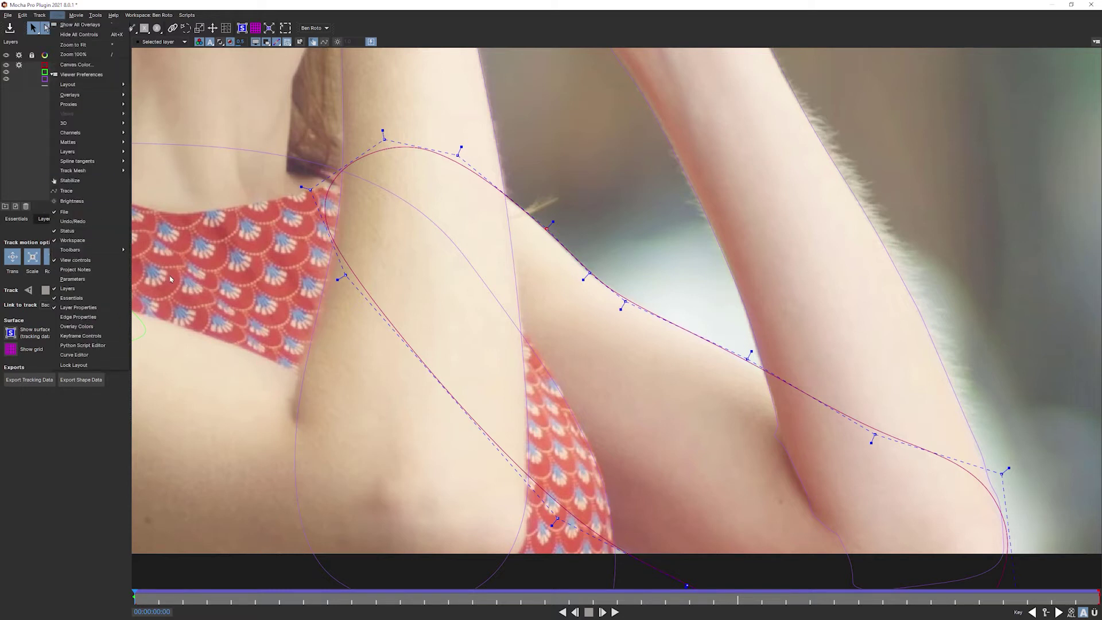
# At frame 4, turn on the transform box and adjust the shoulder-end points of the Arm R Mask spline to fit the arm.
pyautogui.click(427, 103)
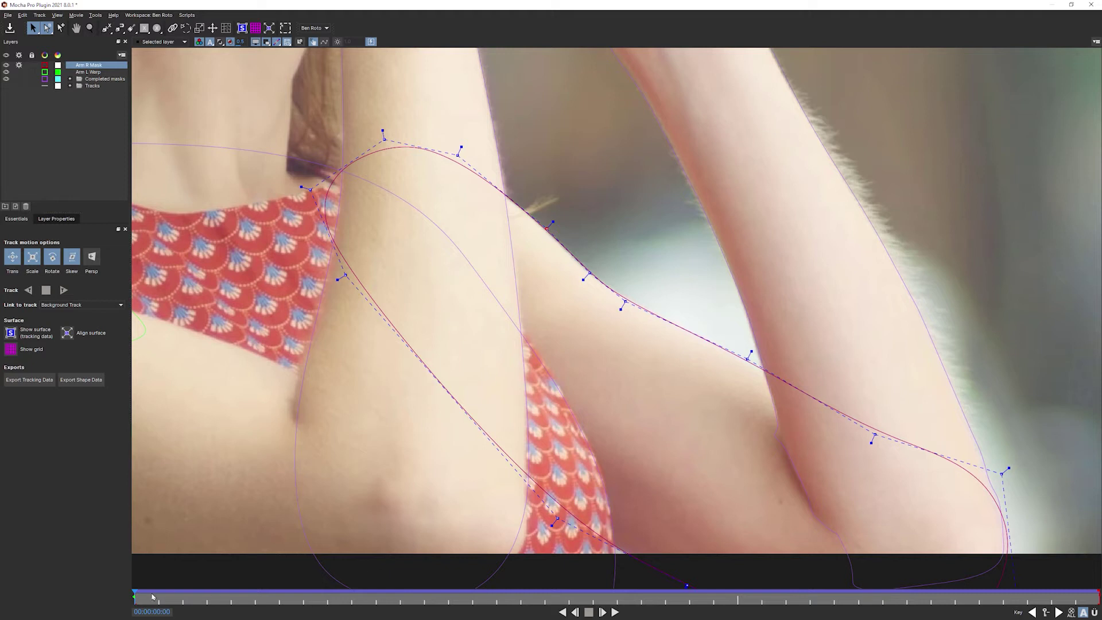
pyautogui.moveTo(140, 599); pyautogui.dragTo(220, 549)
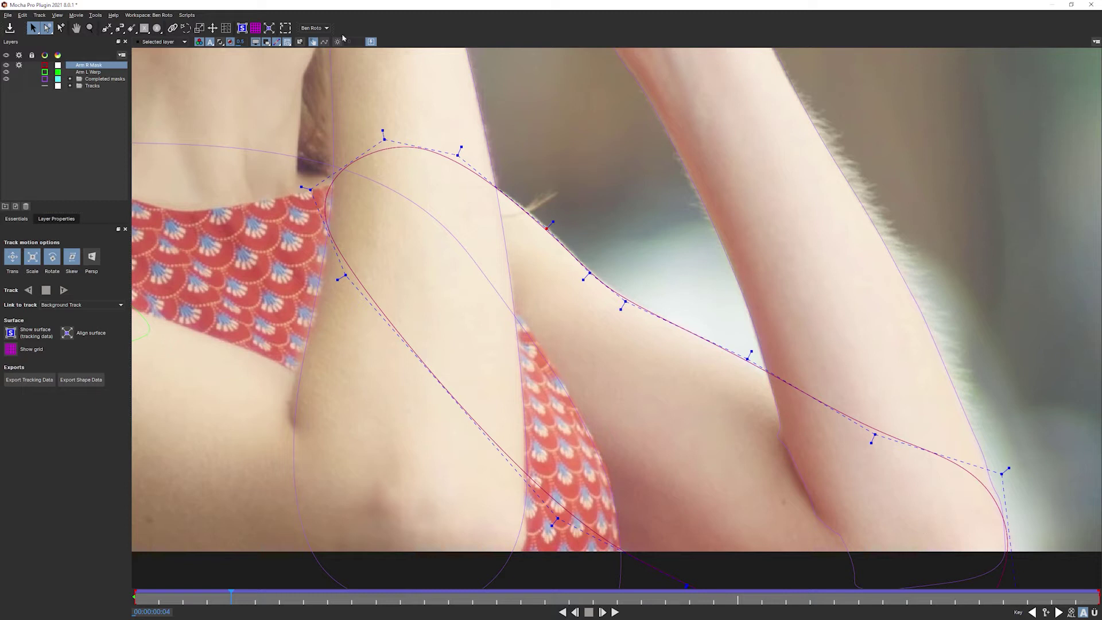
pyautogui.click(287, 29)
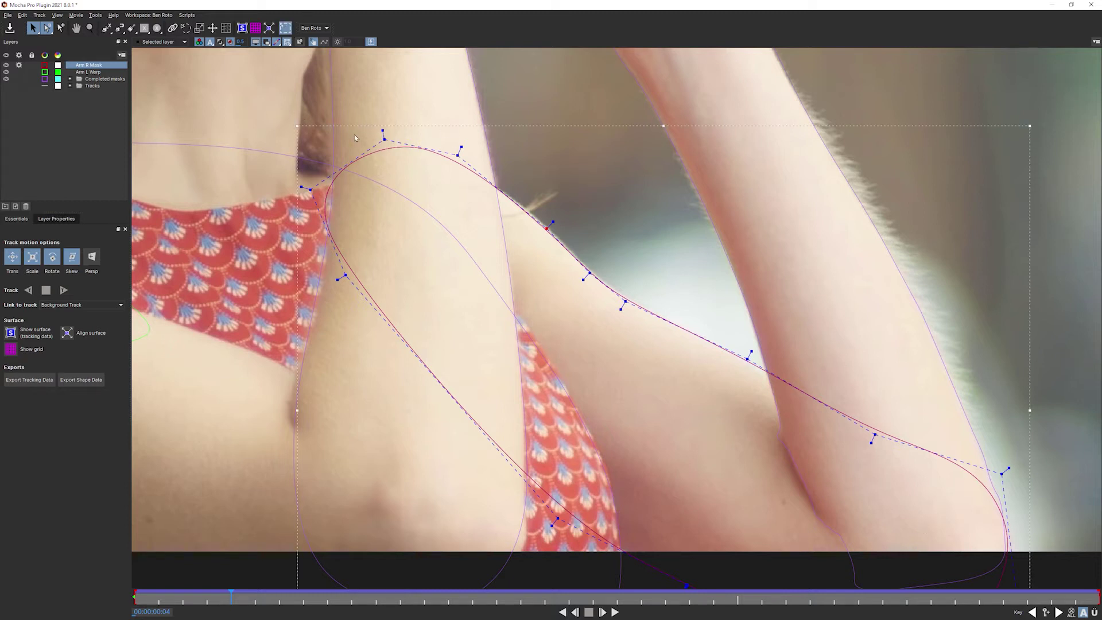
pyautogui.moveTo(298, 125); pyautogui.dragTo(304, 128)
pyautogui.moveTo(519, 102); pyautogui.dragTo(289, 278)
pyautogui.moveTo(557, 94); pyautogui.dragTo(299, 328)
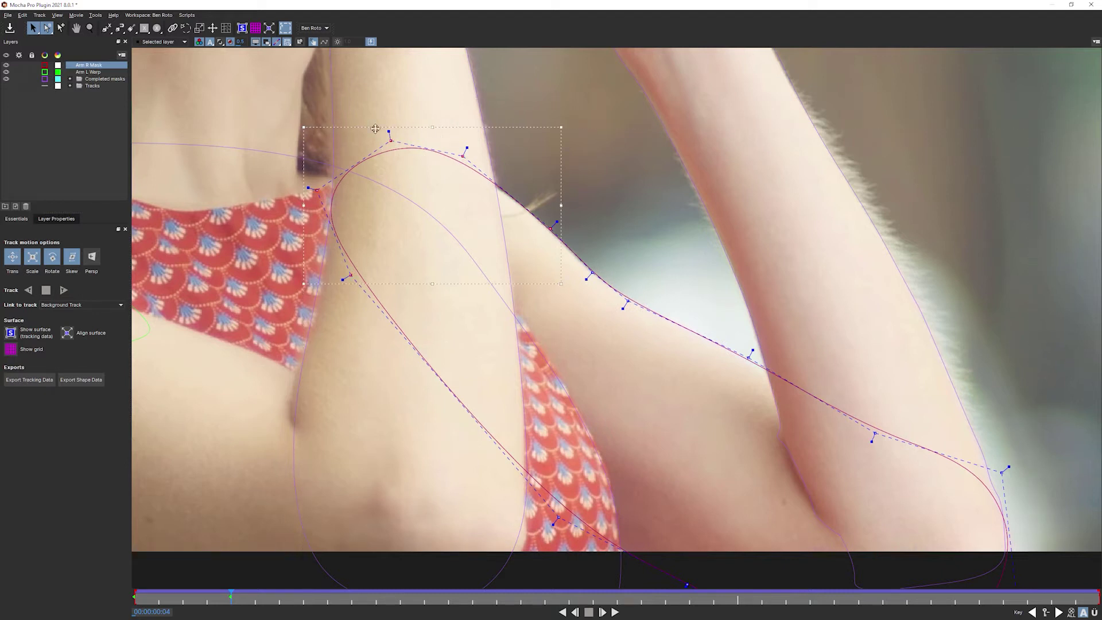
pyautogui.moveTo(432, 127); pyautogui.dragTo(433, 127)
# At frame 4, reposition the off-frame spline point beyond the elbow and lower the point overlapping the far forearm.
pyautogui.moveTo(704, 487); pyautogui.dragTo(657, 443)
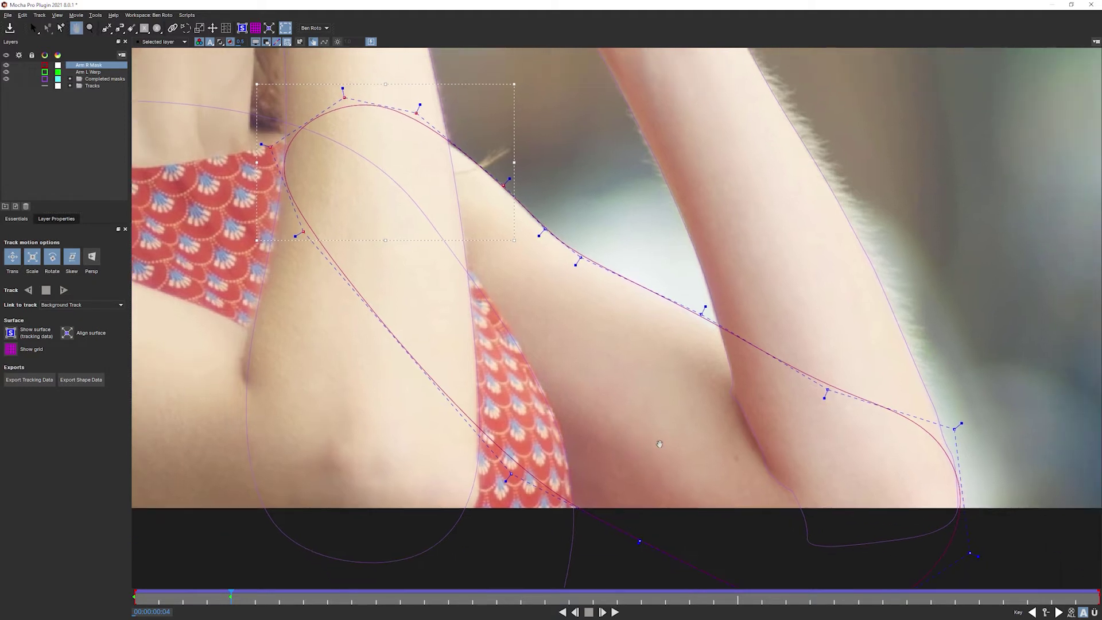
pyautogui.moveTo(969, 551); pyautogui.dragTo(977, 558)
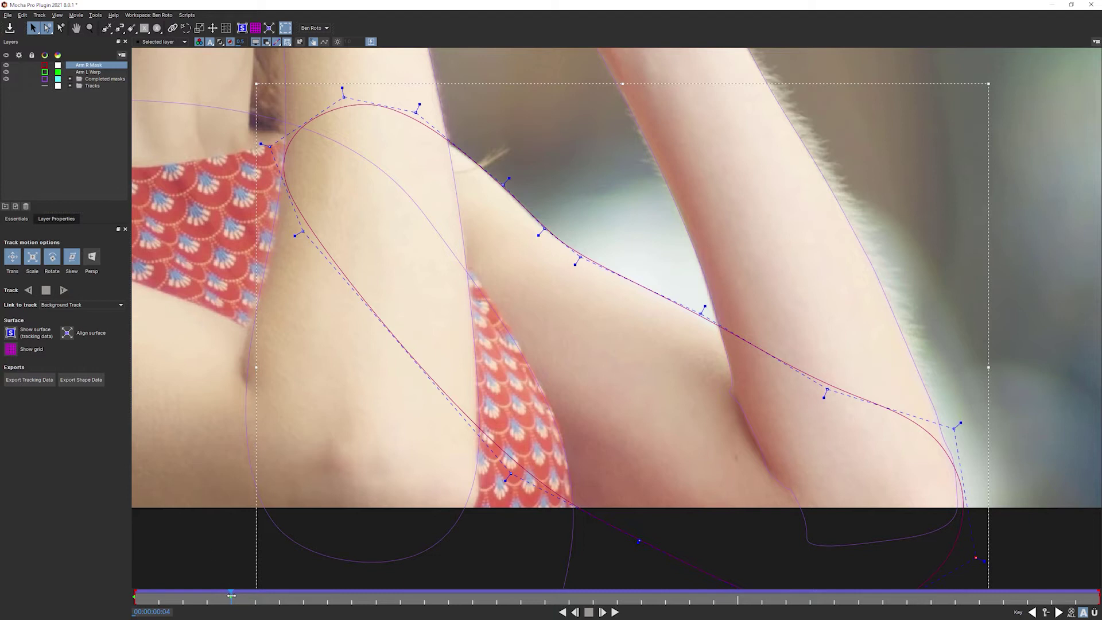
pyautogui.moveTo(229, 595)
pyautogui.mouseDown()
pyautogui.moveTo(324, 601)
pyautogui.moveTo(223, 600)
pyautogui.mouseUp()
pyautogui.moveTo(827, 389); pyautogui.dragTo(823, 401)
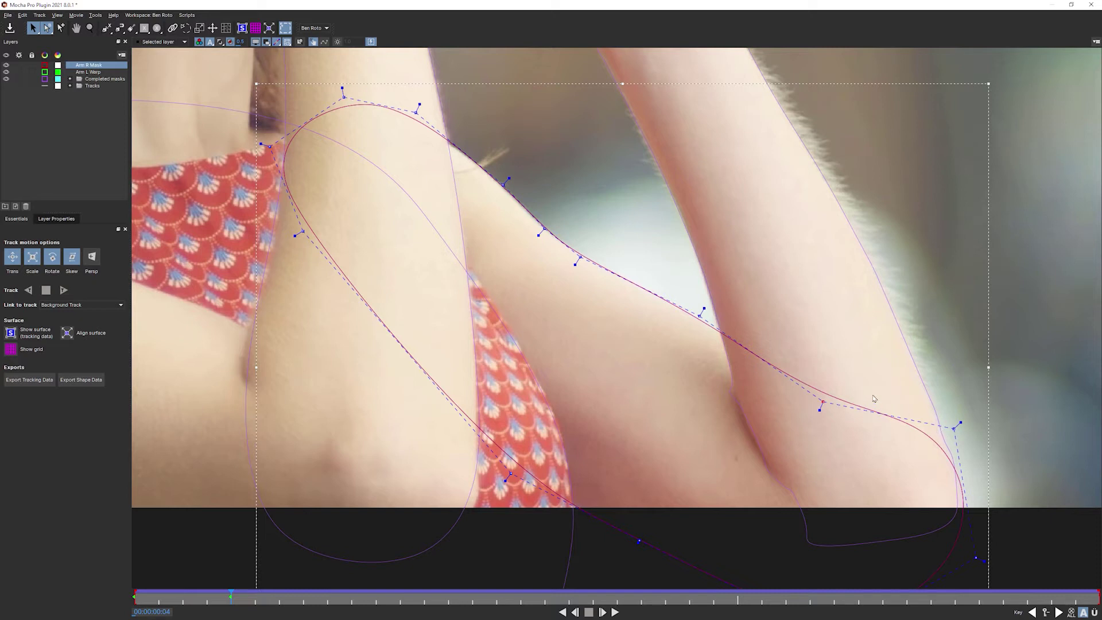
# Compare the mask's fit at 00:00:01:05 with frame 4, and select the two upper points along the arm's outer edge.
pyautogui.moveTo(229, 595); pyautogui.dragTo(852, 617)
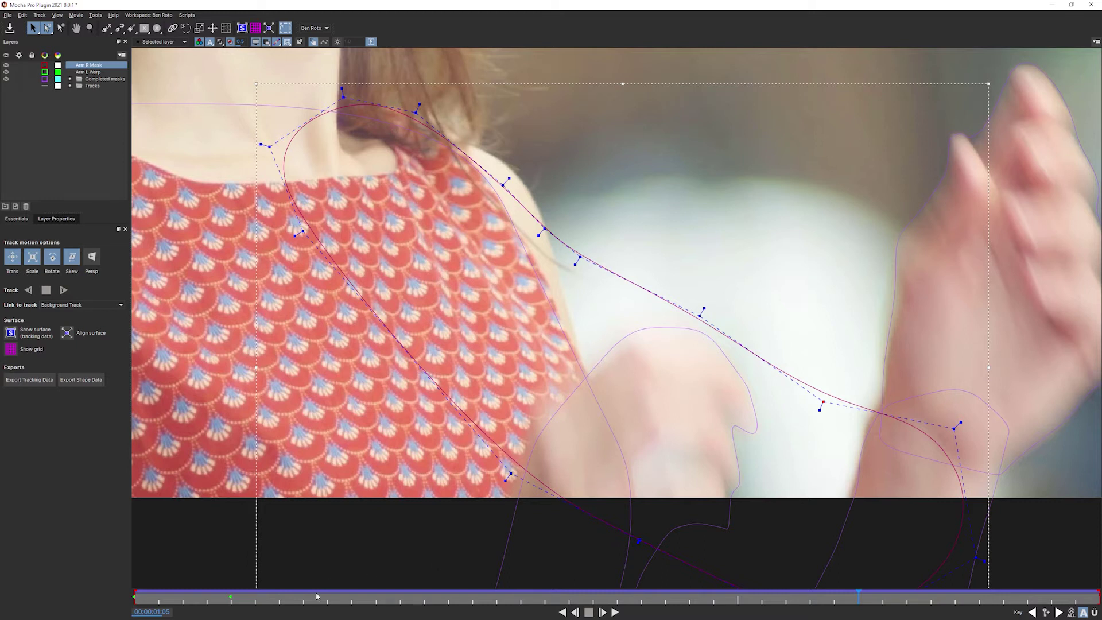
pyautogui.moveTo(282, 600); pyautogui.dragTo(224, 599)
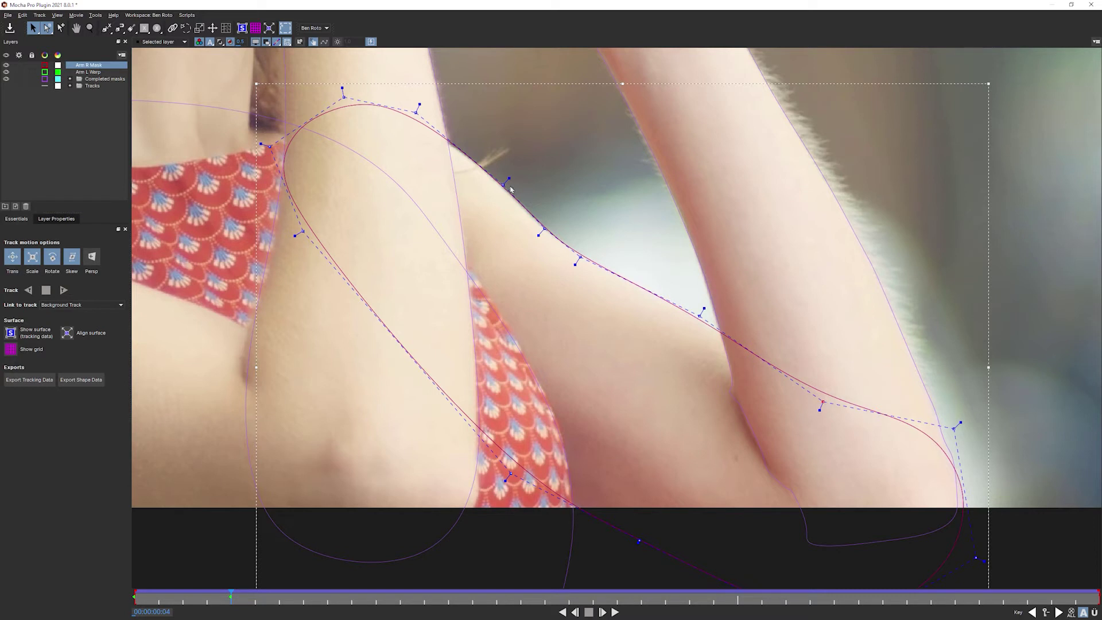
pyautogui.moveTo(229, 599)
pyautogui.mouseDown()
pyautogui.moveTo(675, 603)
pyautogui.moveTo(224, 598)
pyautogui.mouseUp()
pyautogui.moveTo(497, 174); pyautogui.dragTo(561, 263)
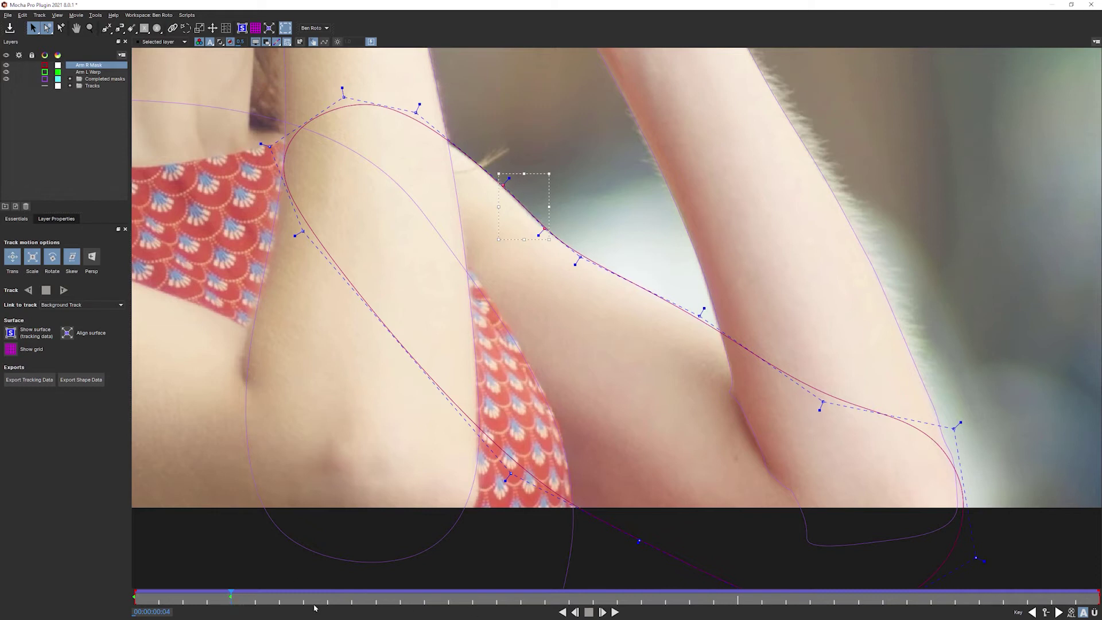
pyautogui.moveTo(495, 79); pyautogui.dragTo(314, 142)
pyautogui.moveTo(497, 173); pyautogui.dragTo(565, 265)
# At 00:00:01:05, move and rotate the entire Arm R Mask spline to line up with the upper arm's outer edge.
pyautogui.moveTo(231, 594); pyautogui.dragTo(867, 603)
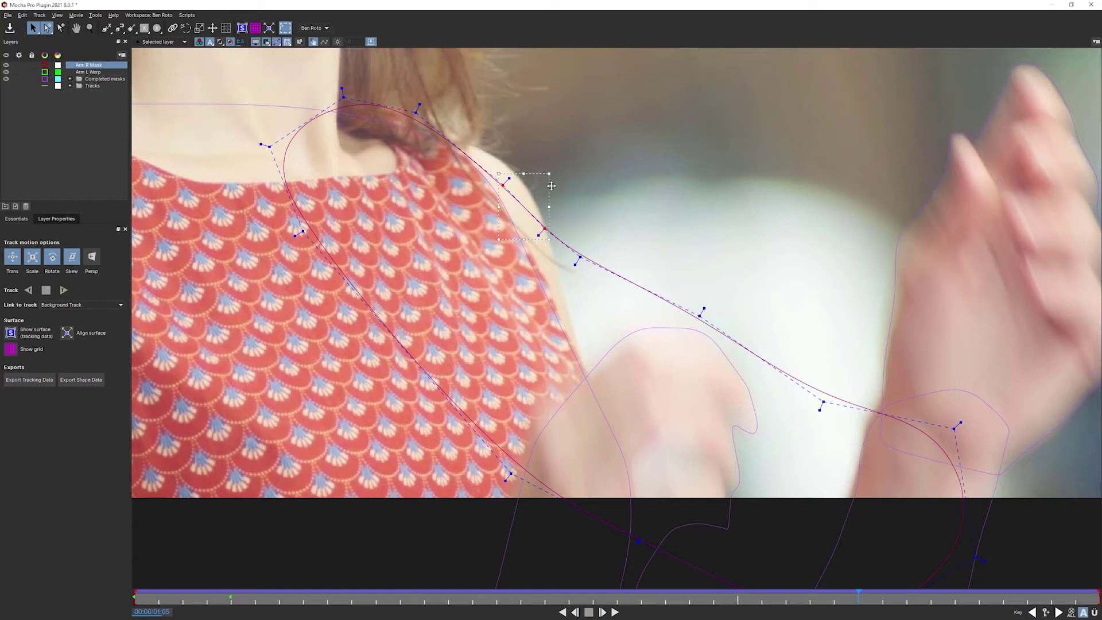
pyautogui.hotkey('ctrl', 'a')
pyautogui.moveTo(665, 91); pyautogui.dragTo(691, 214)
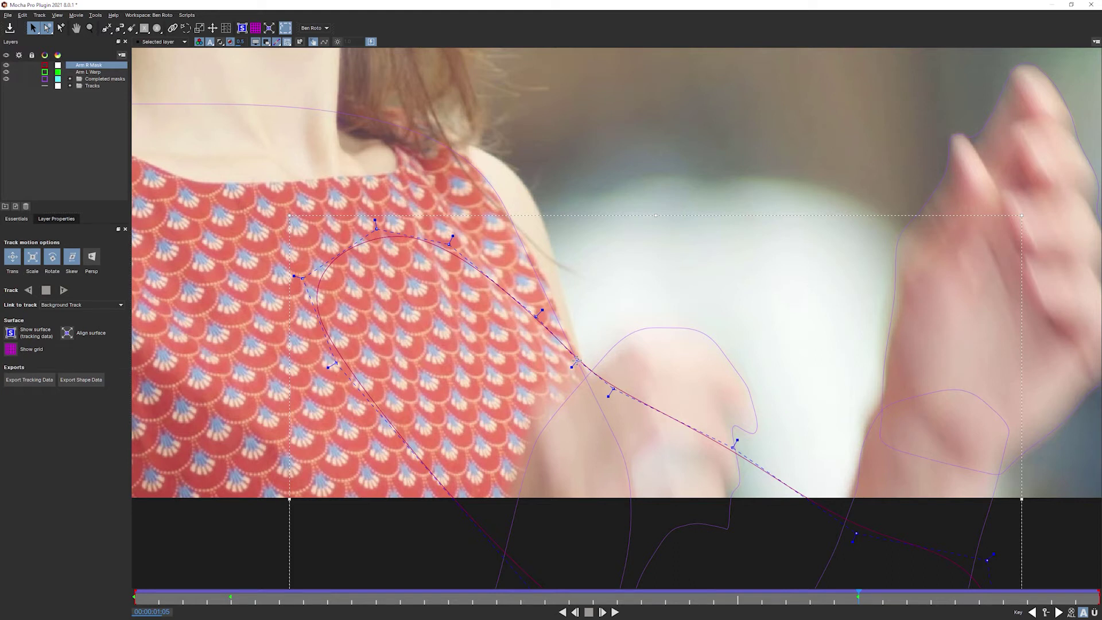
pyautogui.press('w')
pyautogui.moveTo(588, 378); pyautogui.dragTo(541, 485)
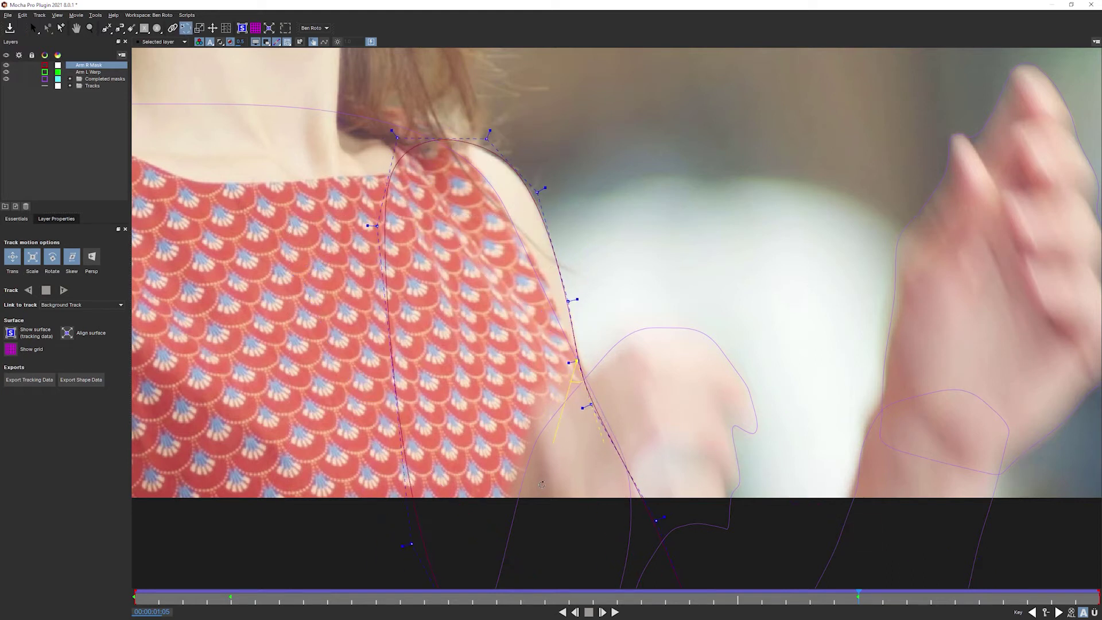
# At 00:00:01:05, adjust the group of spline points around the shoulder to follow the shoulder's curve.
pyautogui.press('s')
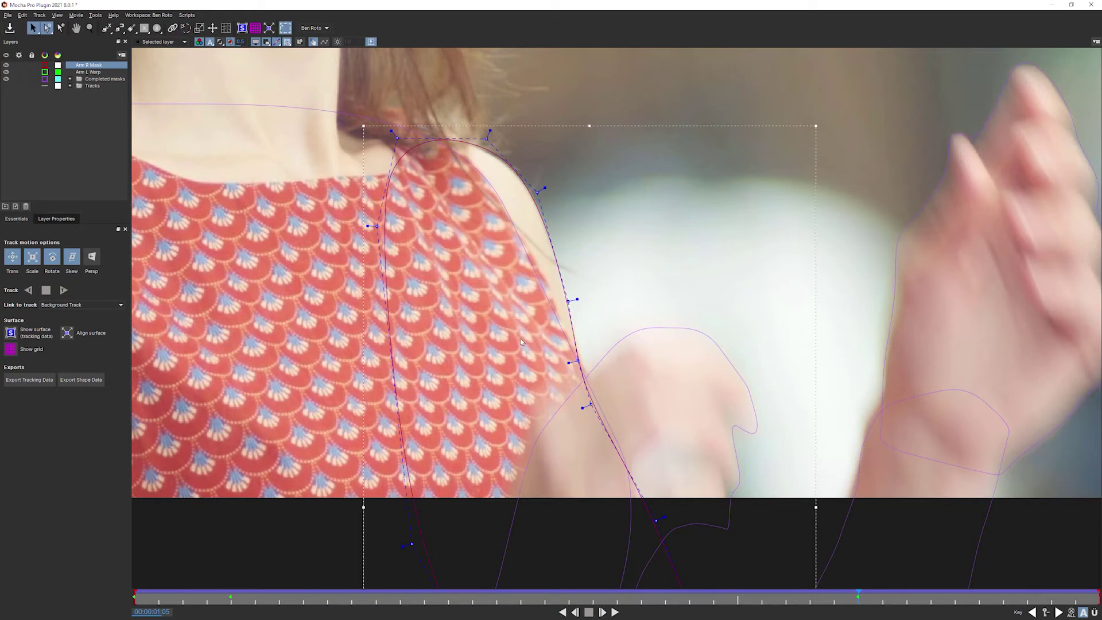
pyautogui.moveTo(558, 246); pyautogui.dragTo(356, 112)
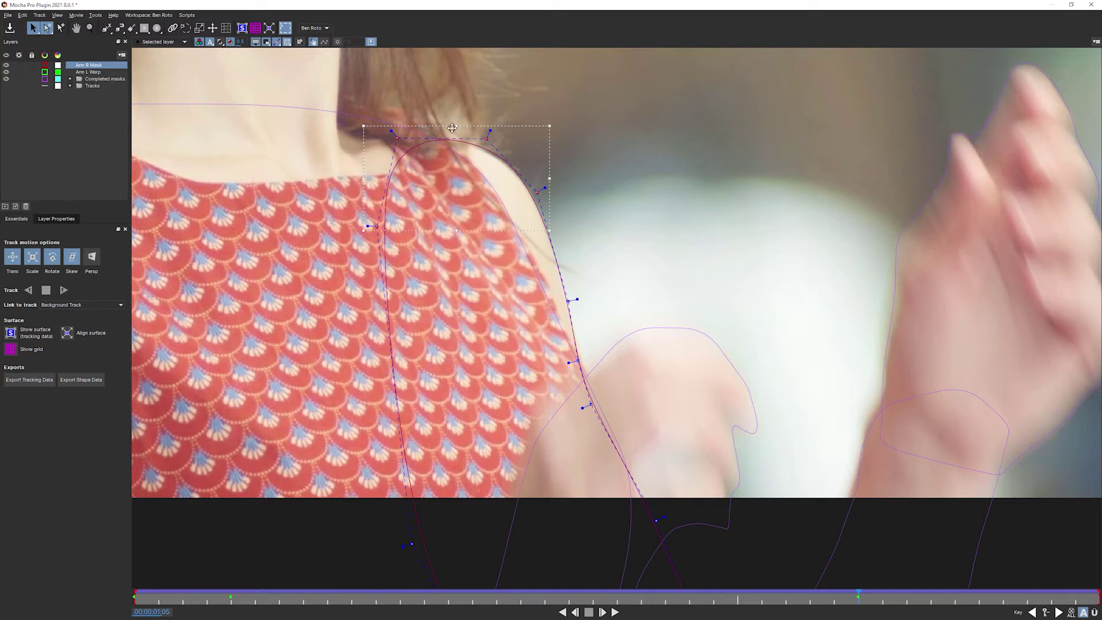
pyautogui.moveTo(456, 127); pyautogui.dragTo(457, 131)
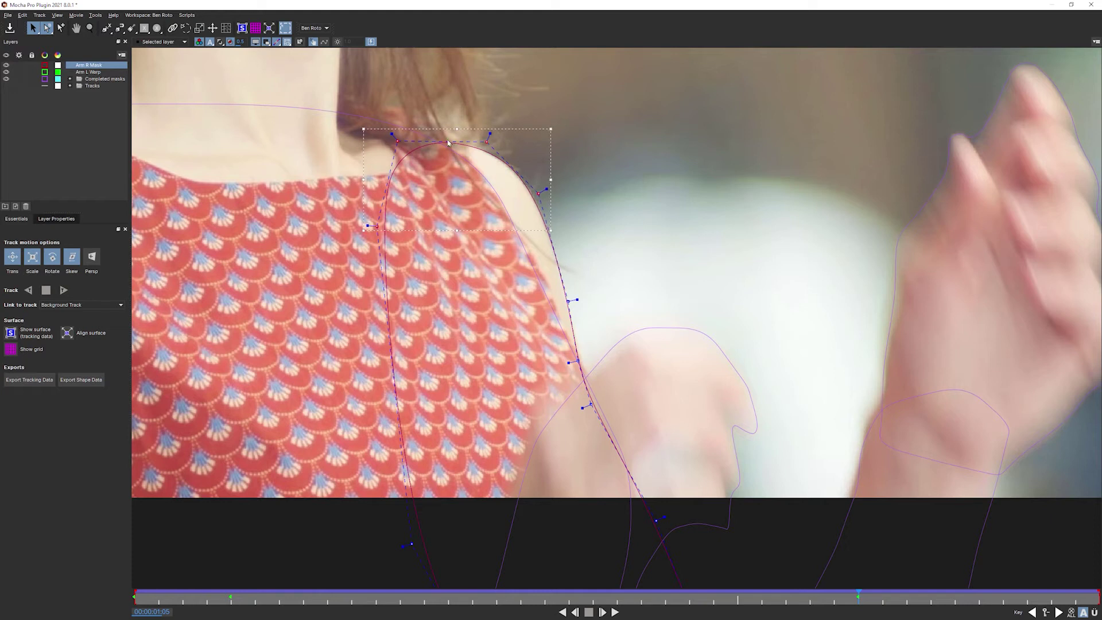
# At frame 20, nudge and rotate the whole Arm R Mask spline to match the angle of the upper arm.
pyautogui.press('z')
pyautogui.moveTo(698, 262); pyautogui.dragTo(620, 260)
pyautogui.press('s')
pyautogui.hotkey('ctrl', 'a')
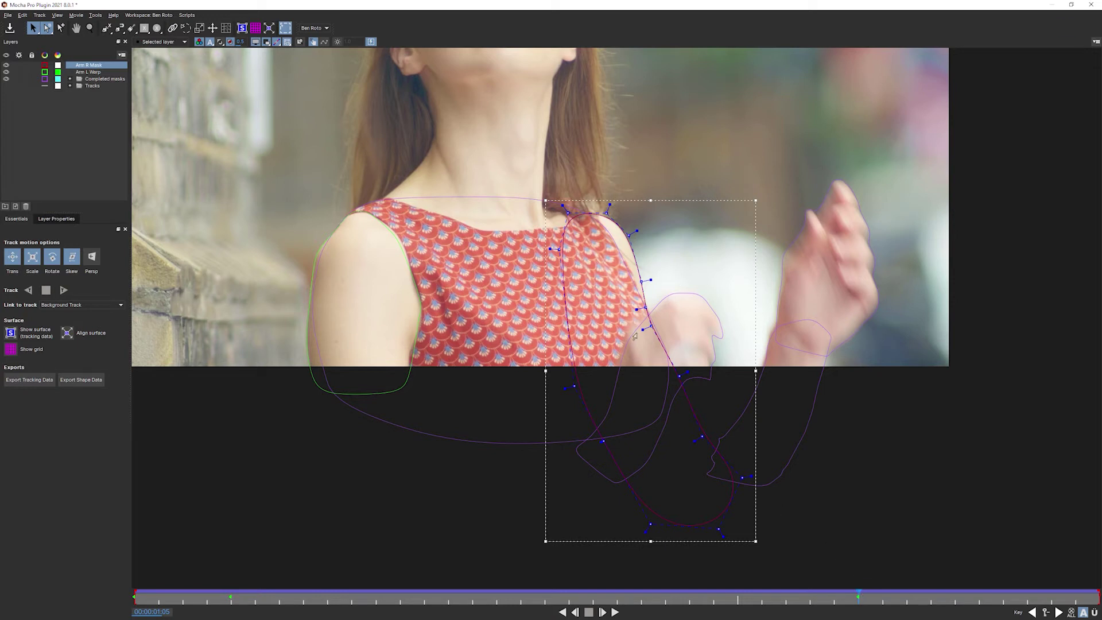
pyautogui.moveTo(856, 596); pyautogui.dragTo(617, 600)
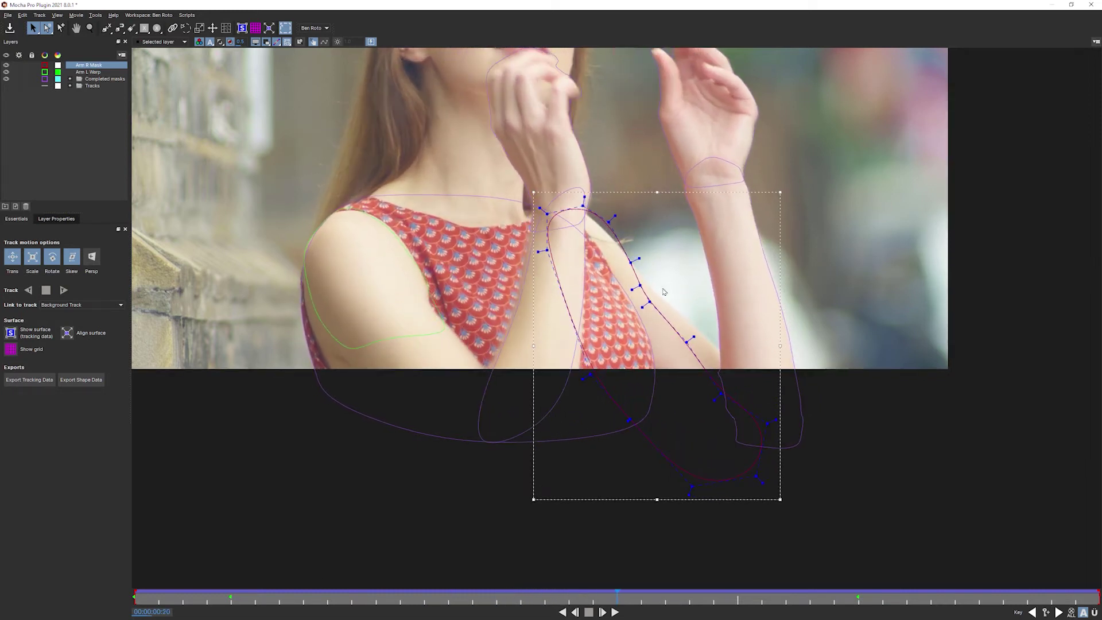
pyautogui.scroll(3, 664, 311)
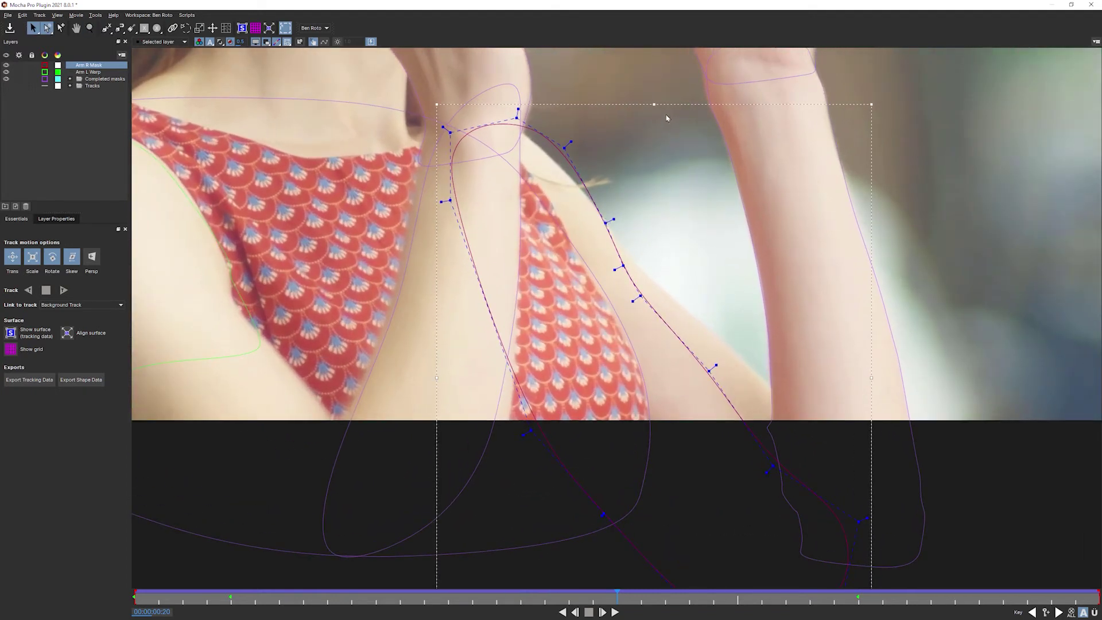
pyautogui.moveTo(680, 104); pyautogui.dragTo(681, 103)
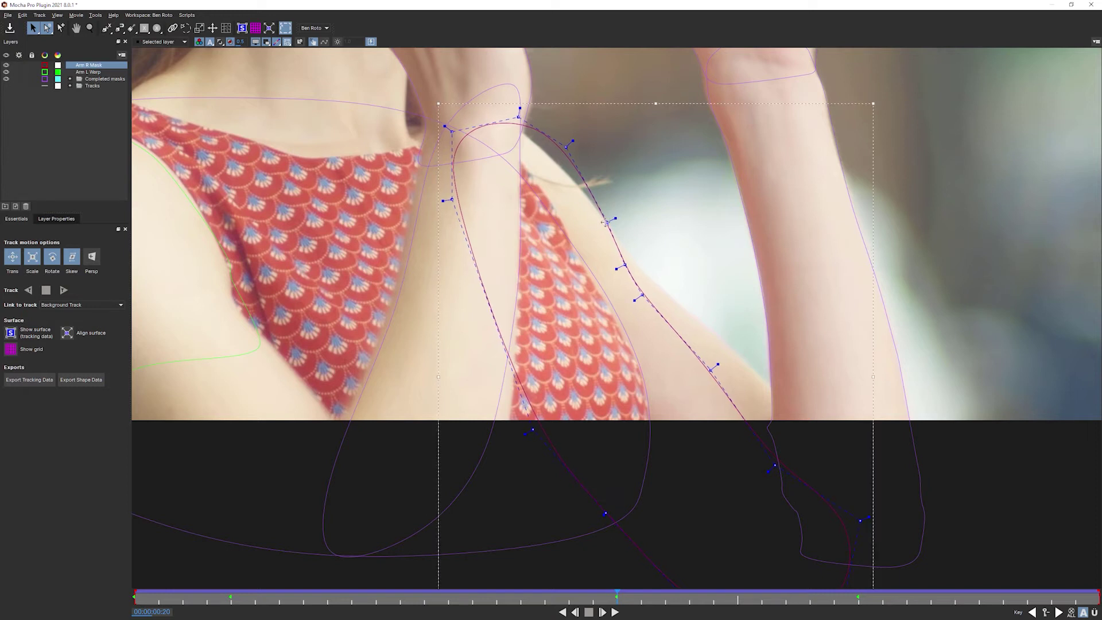
pyautogui.press('w')
pyautogui.moveTo(617, 228); pyautogui.dragTo(772, 244)
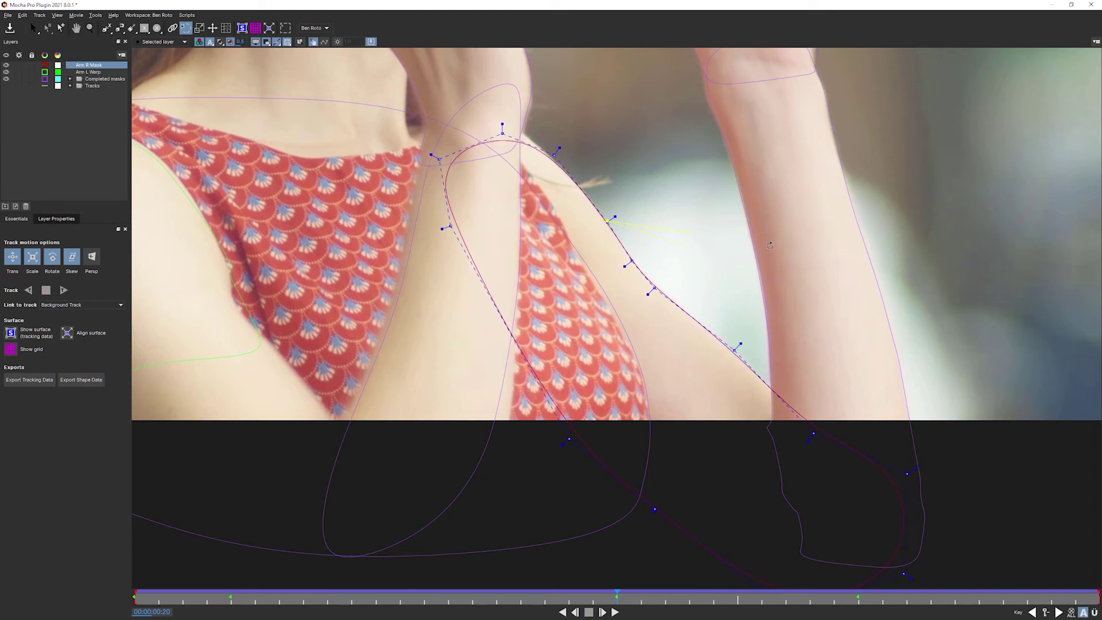
# At frame 20, raise the shoulder-end spline points to the skin edge and nudge the mid-arm outer point.
pyautogui.press('s')
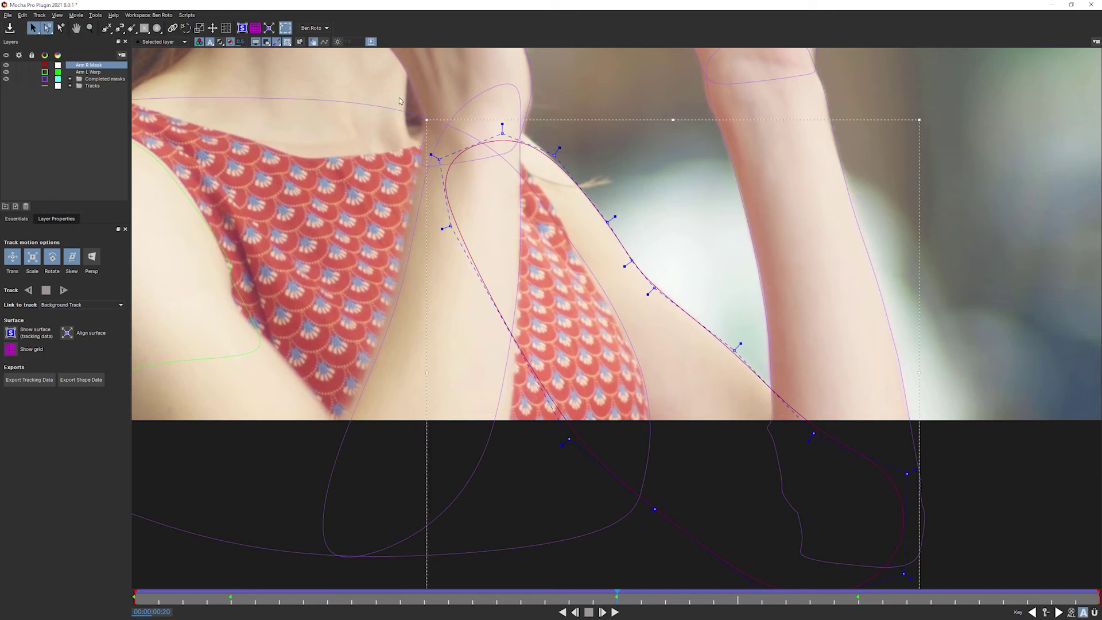
pyautogui.click(604, 110)
pyautogui.click(552, 172)
pyautogui.moveTo(498, 121); pyautogui.dragTo(477, 98)
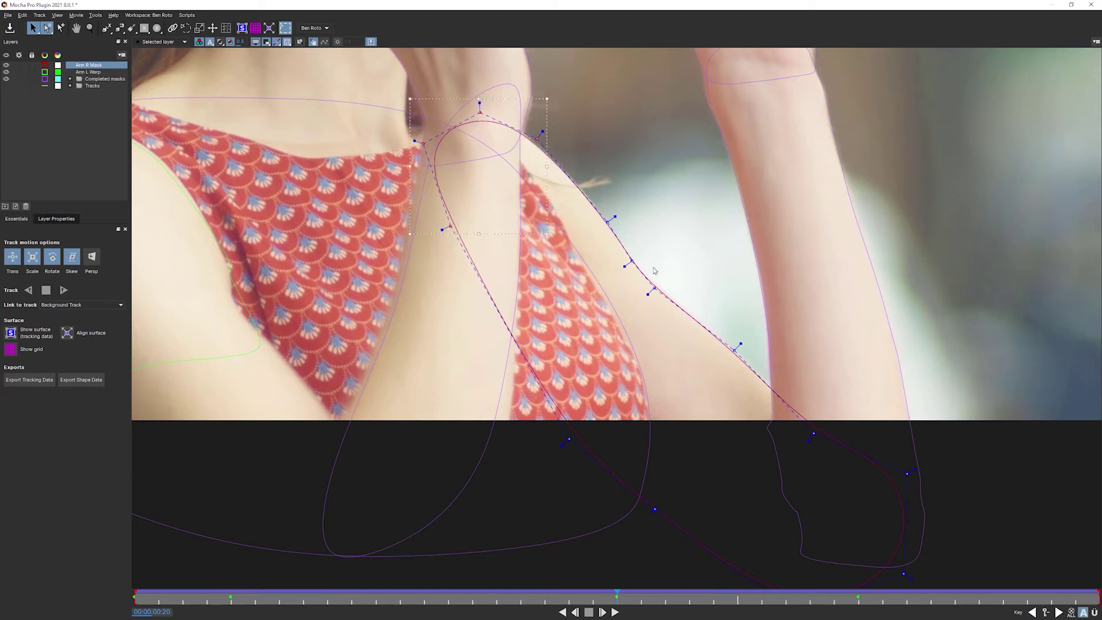
pyautogui.moveTo(655, 288); pyautogui.dragTo(659, 286)
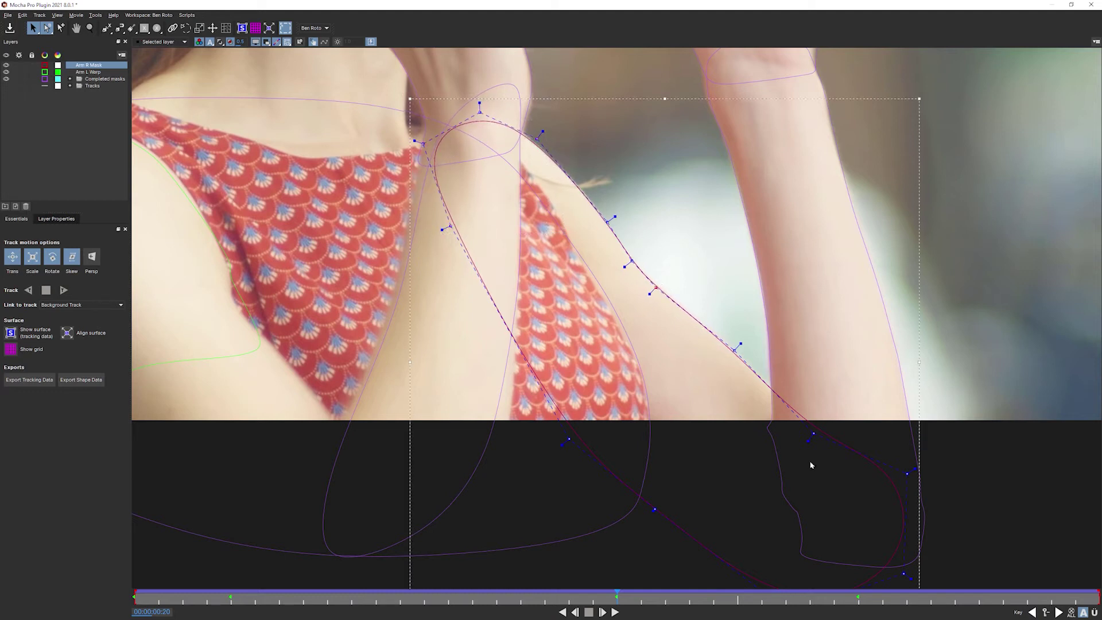
# At frame 12, move and slightly rotate the whole Arm R Mask spline onto the upper arm.
pyautogui.moveTo(603, 595); pyautogui.dragTo(425, 603)
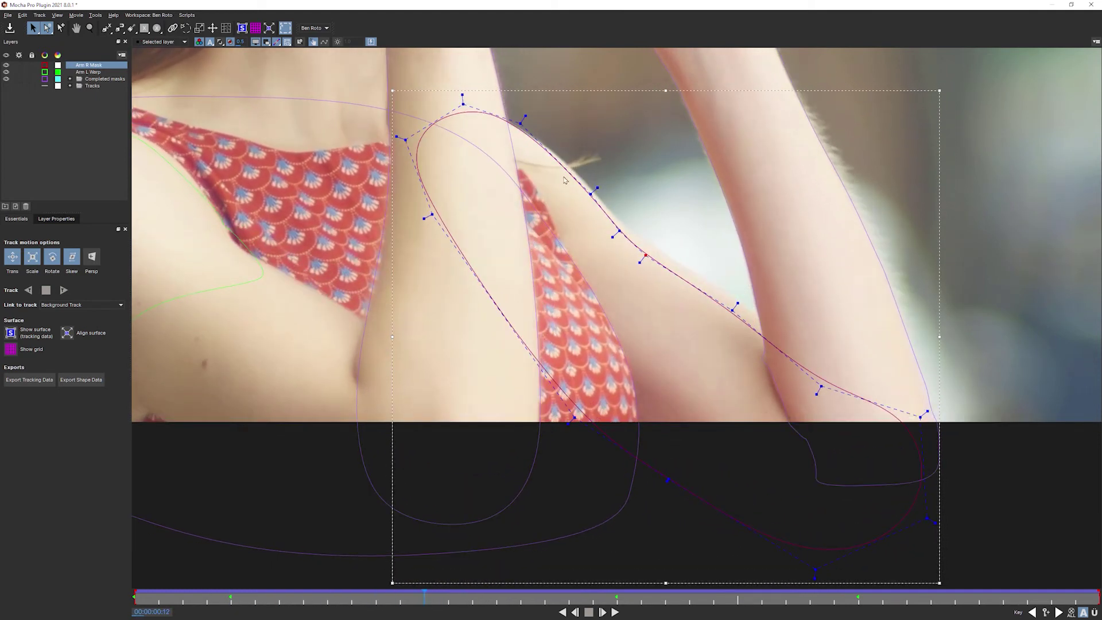
pyautogui.click(711, 132)
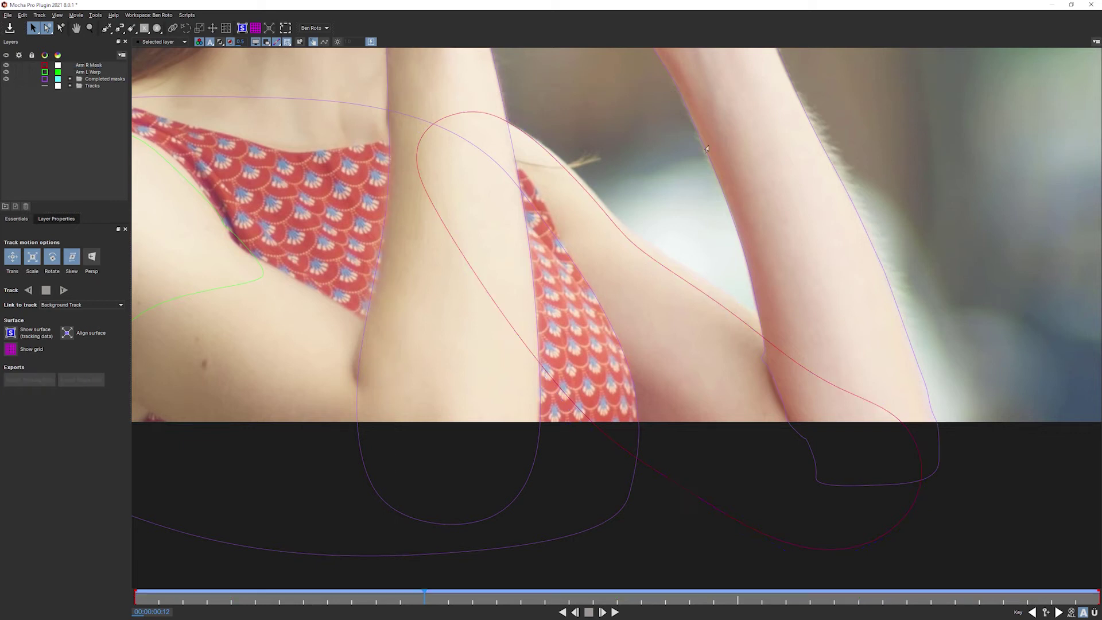
pyautogui.click(654, 265)
pyautogui.moveTo(735, 90); pyautogui.dragTo(741, 86)
pyautogui.press('w')
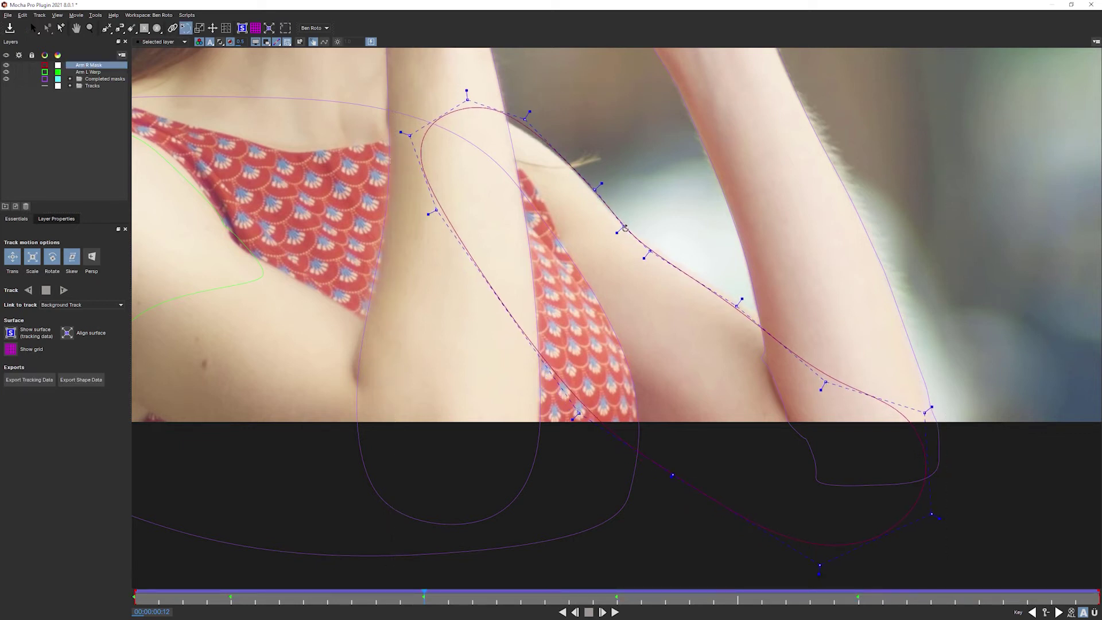
pyautogui.moveTo(624, 227); pyautogui.dragTo(698, 219)
# At frame 12, refine the shoulder-end points and the group of elbow-end points to follow the arm's edge.
pyautogui.moveTo(368, 89); pyautogui.dragTo(547, 200)
pyautogui.moveTo(462, 90); pyautogui.dragTo(460, 92)
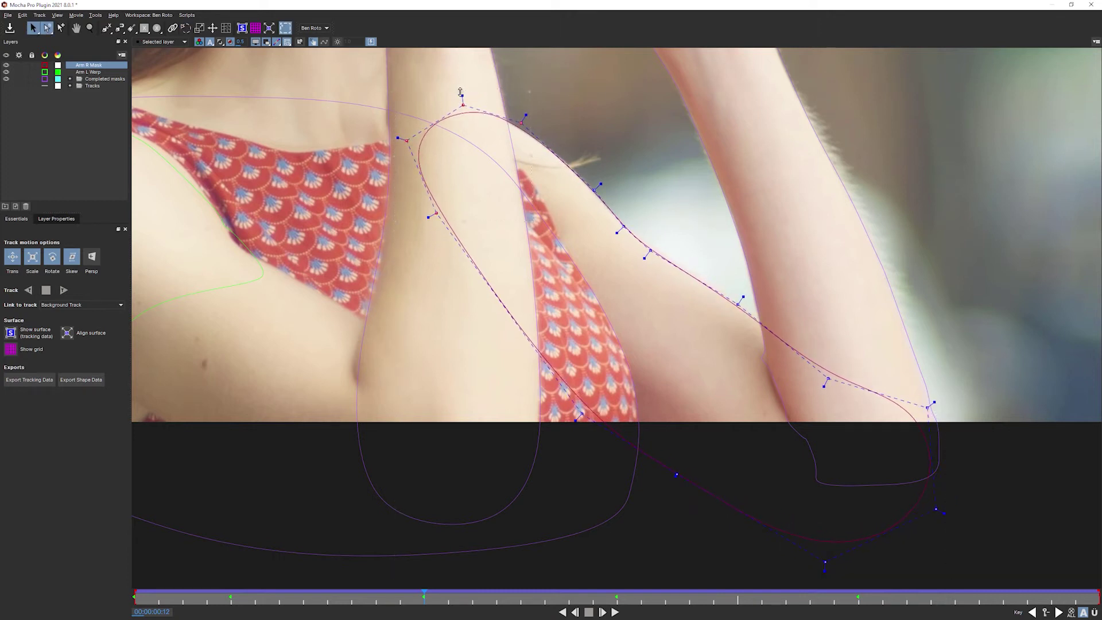
pyautogui.moveTo(1030, 245); pyautogui.dragTo(597, 576)
pyautogui.moveTo(949, 411); pyautogui.dragTo(954, 401)
pyautogui.moveTo(640, 247); pyautogui.dragTo(643, 242)
pyautogui.moveTo(952, 408); pyautogui.dragTo(949, 409)
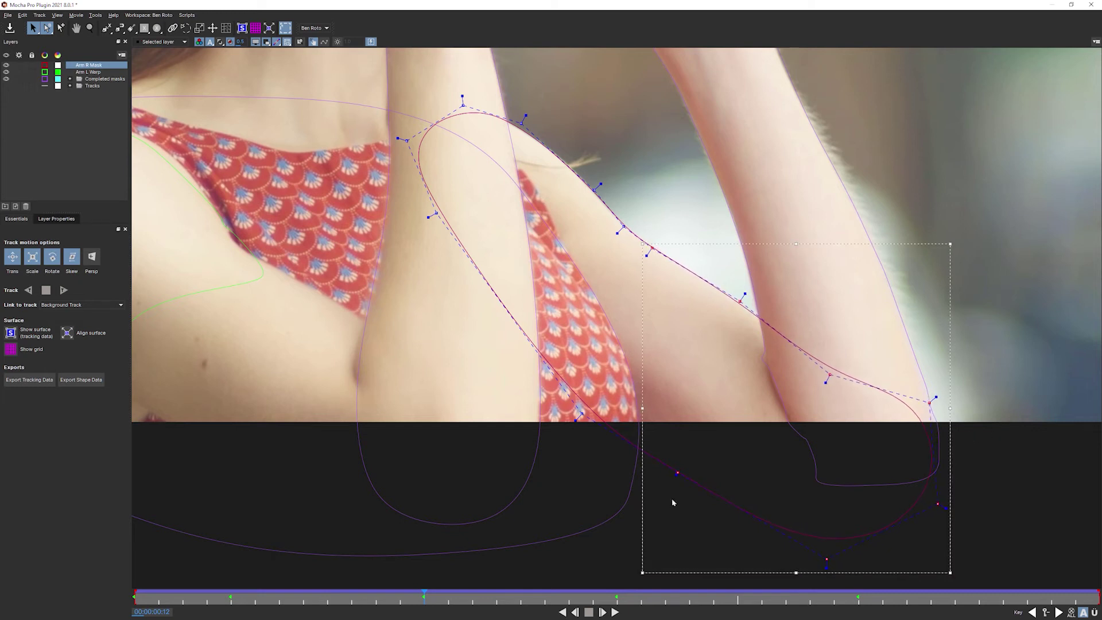
# At frame 9, adjust the shoulder-end spline points to follow the skin edge.
pyautogui.moveTo(406, 598); pyautogui.dragTo(348, 597)
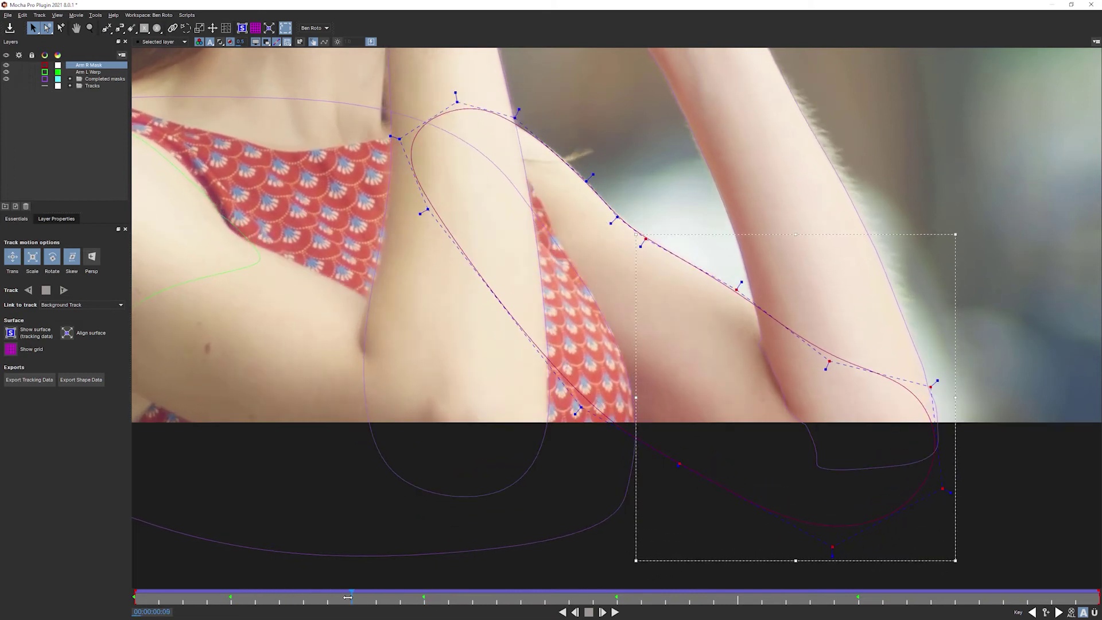
pyautogui.click(589, 179)
pyautogui.moveTo(582, 175); pyautogui.dragTo(381, 85)
pyautogui.moveTo(514, 117); pyautogui.dragTo(513, 118)
pyautogui.moveTo(585, 177); pyautogui.dragTo(587, 177)
# At frame 9, adjust the spline points along the outer edge between mid-arm and the far forearm.
pyautogui.moveTo(603, 199); pyautogui.dragTo(846, 376)
pyautogui.moveTo(834, 294); pyautogui.dragTo(836, 290)
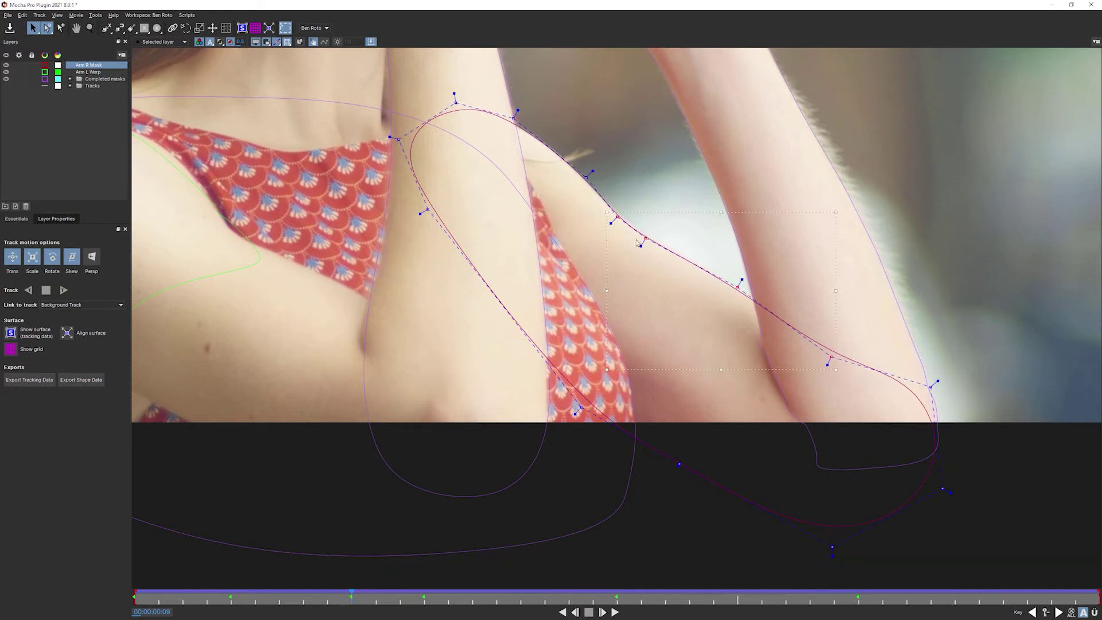
pyautogui.click(700, 247)
pyautogui.moveTo(645, 238); pyautogui.dragTo(646, 236)
# At frame 17, transform the whole Arm R Mask spline slightly and nudge the outer-edge point beside the far forearm.
pyautogui.moveTo(354, 601); pyautogui.dragTo(549, 592)
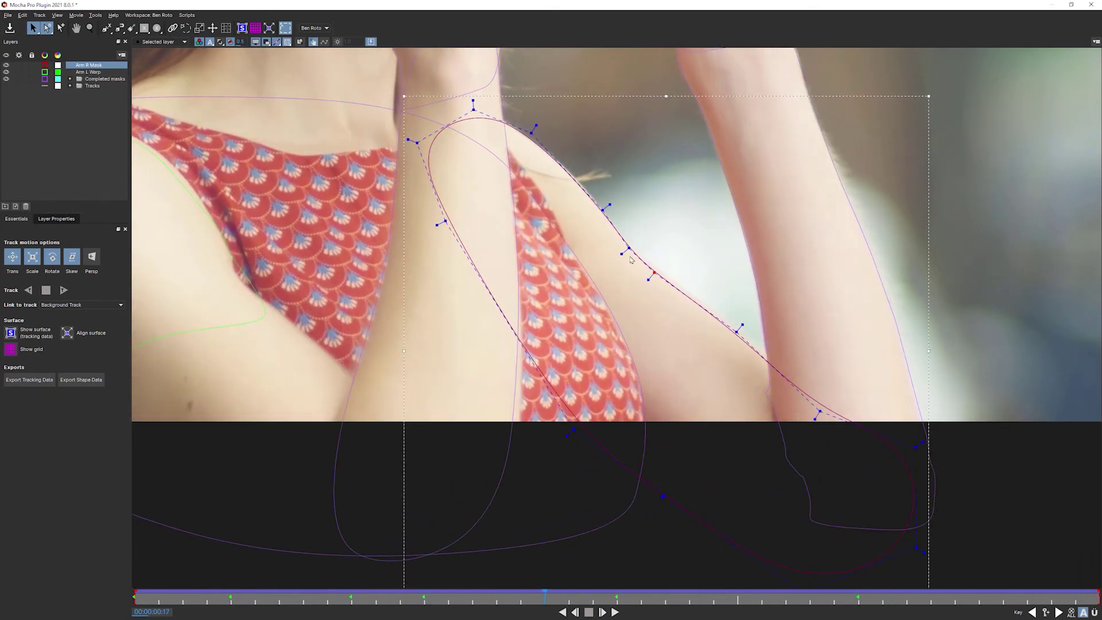
pyautogui.moveTo(928, 351); pyautogui.dragTo(924, 344)
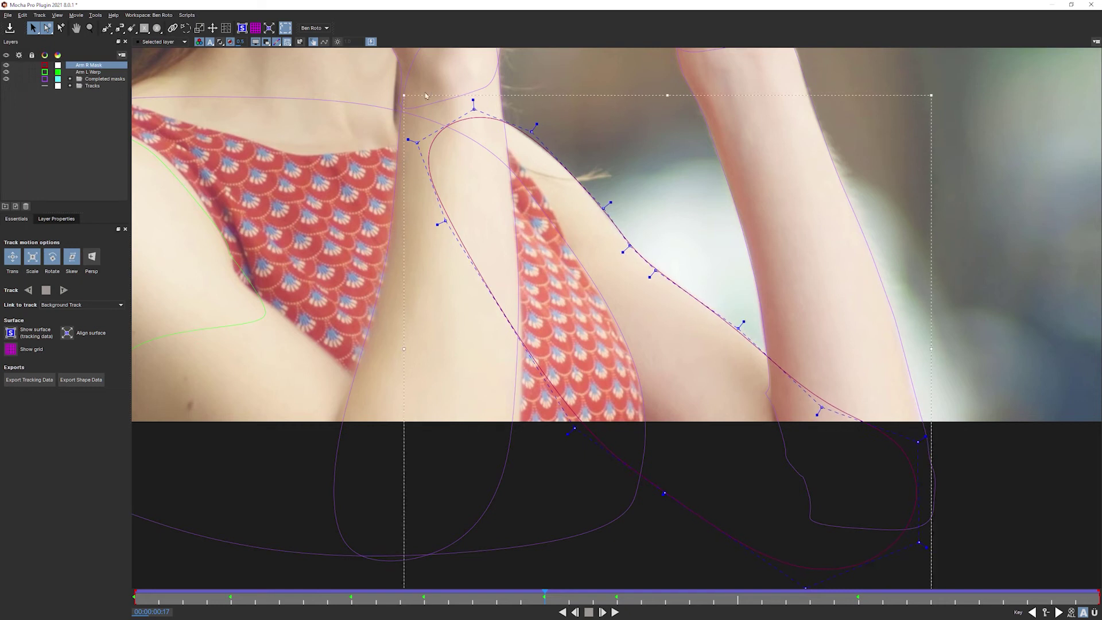
pyautogui.moveTo(402, 95); pyautogui.dragTo(402, 96)
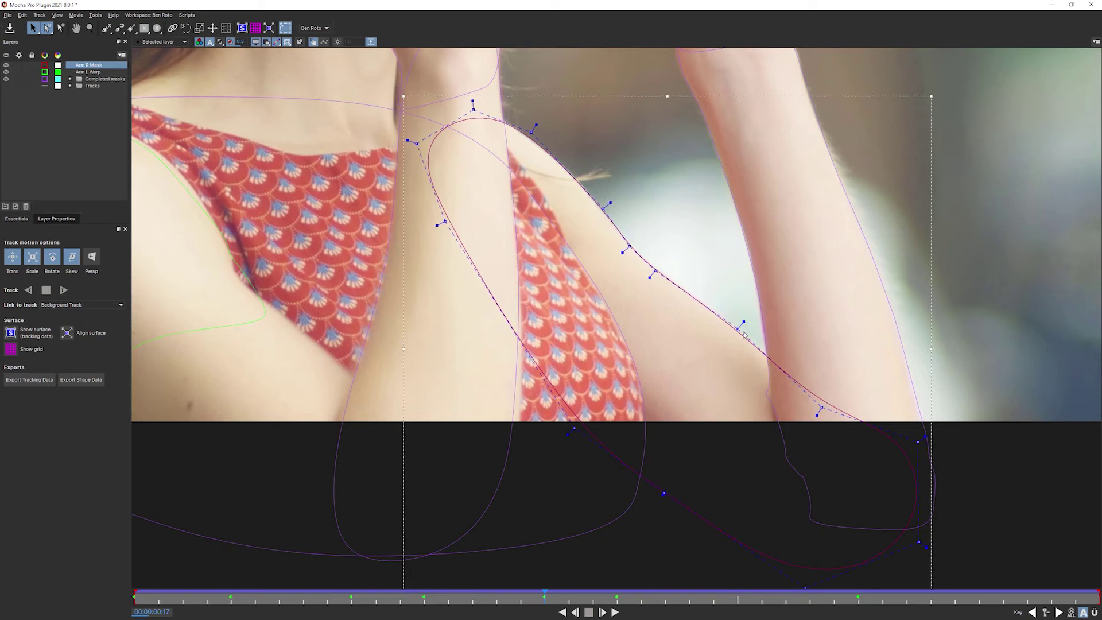
pyautogui.moveTo(736, 328); pyautogui.dragTo(738, 327)
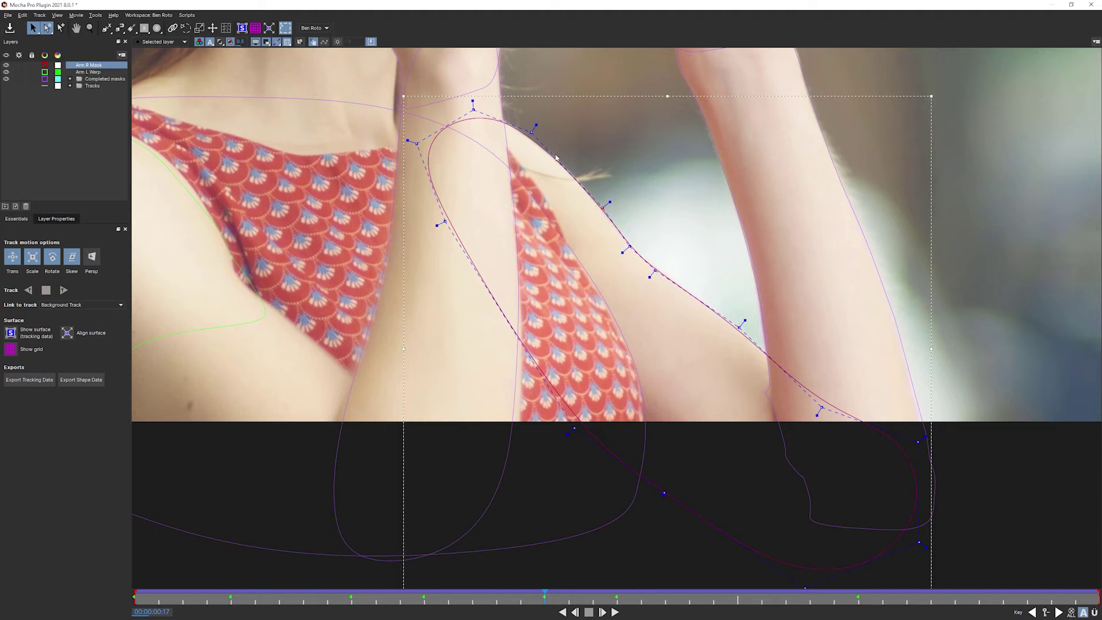
# At frame 23, transform the Arm R Mask spline to follow the upper arm's outer edge.
pyautogui.moveTo(542, 599); pyautogui.dragTo(697, 574)
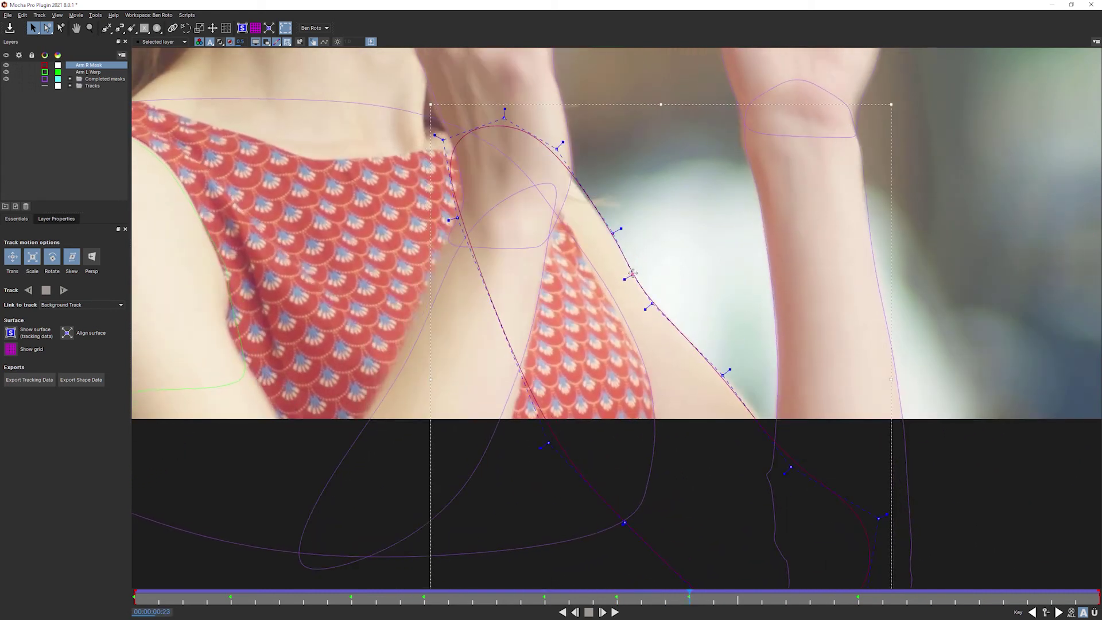
pyautogui.press('w')
pyautogui.press('w')
pyautogui.moveTo(633, 275); pyautogui.dragTo(706, 266)
pyautogui.press('w')
# At 00:00:01:11, transform the whole Arm R Mask spline to bring its shoulder end over the shoulder.
pyautogui.moveTo(676, 595); pyautogui.dragTo(851, 585)
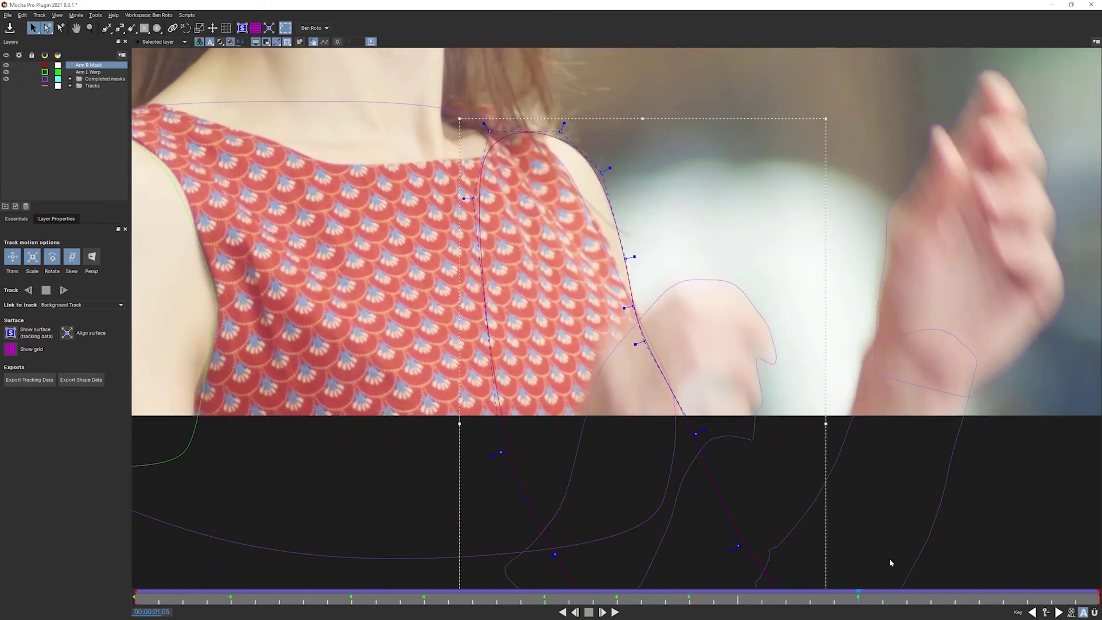
pyautogui.moveTo(869, 599); pyautogui.dragTo(1011, 597)
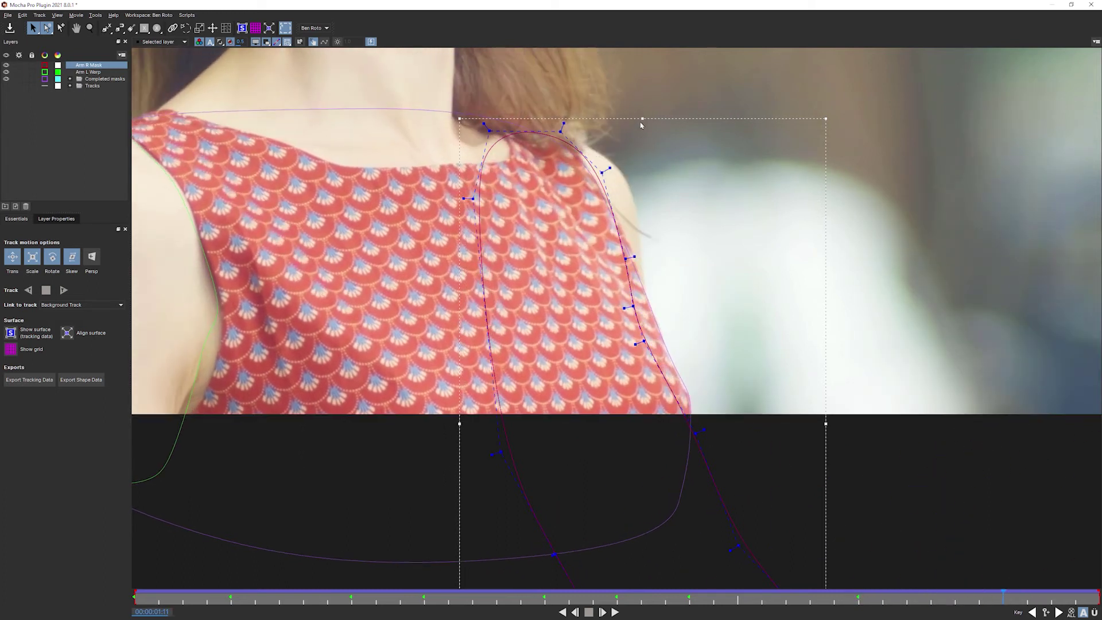
pyautogui.moveTo(642, 118); pyautogui.dragTo(678, 128)
pyautogui.press('x')
pyautogui.moveTo(735, 351); pyautogui.dragTo(709, 298)
pyautogui.press('z')
# At 00:00:01:11, refine the spline points around the top and outer edge of the shoulder.
pyautogui.scroll(5, 618, 104)
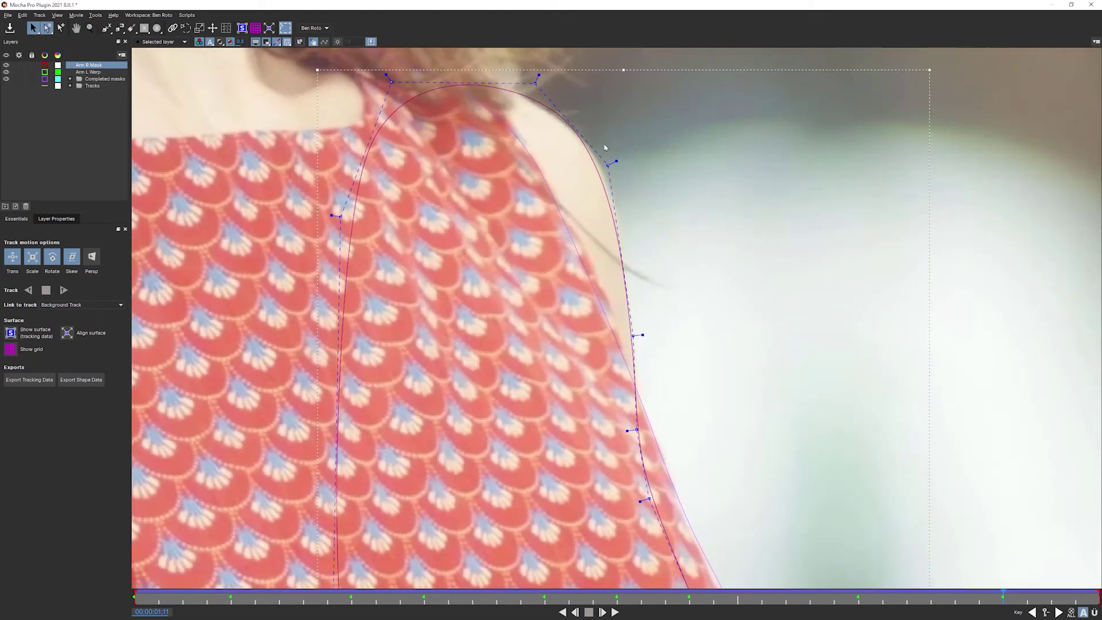
pyautogui.moveTo(628, 72); pyautogui.dragTo(628, 72)
pyautogui.moveTo(762, 79); pyautogui.dragTo(758, 77)
pyautogui.moveTo(608, 166); pyautogui.dragTo(617, 166)
pyautogui.moveTo(534, 84); pyautogui.dragTo(533, 89)
pyautogui.moveTo(391, 83); pyautogui.dragTo(393, 66)
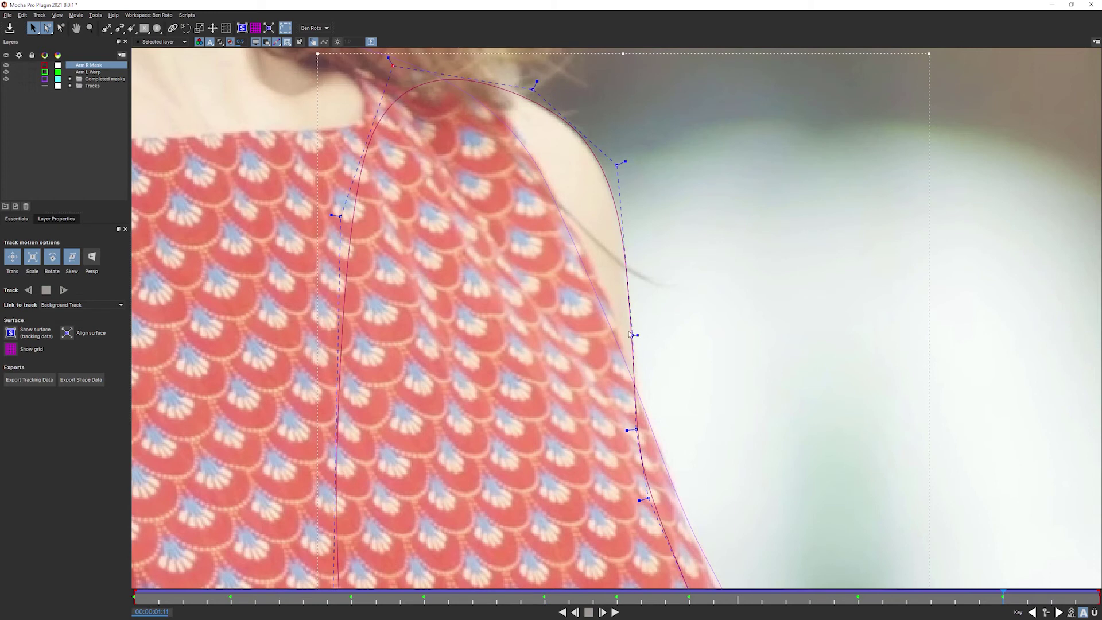
pyautogui.moveTo(617, 165); pyautogui.dragTo(613, 165)
# At 00:00:01:15, shift the group of shoulder-end spline points outward to match the shoulder's edge.
pyautogui.press('Right')
pyautogui.press('Right')
pyautogui.press('Right')
pyautogui.press('Right')
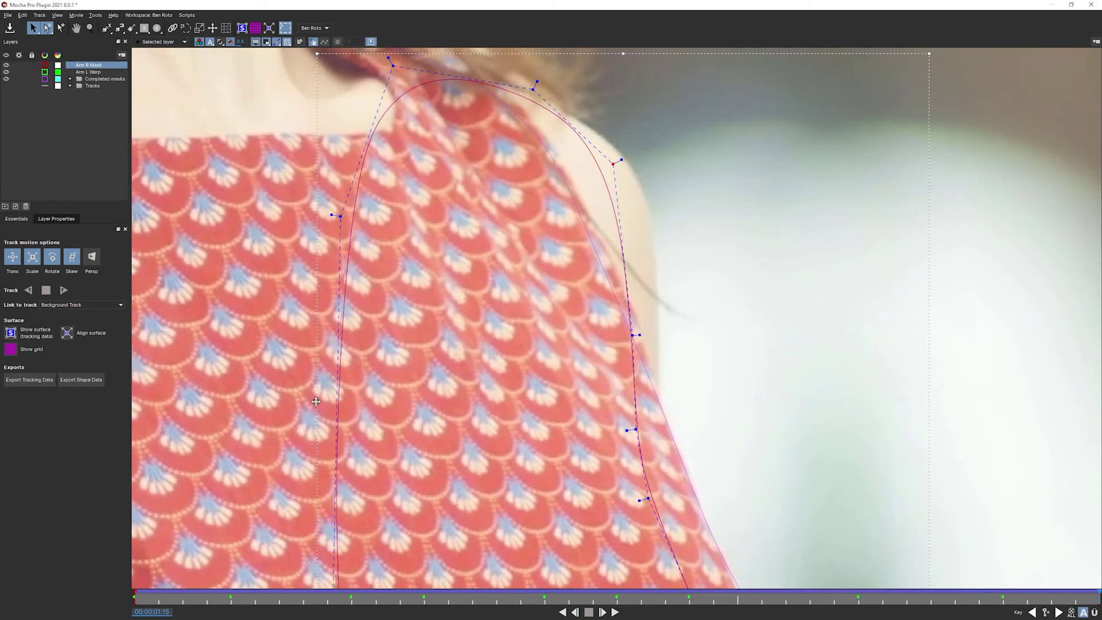
pyautogui.moveTo(298, 444); pyautogui.dragTo(840, 41)
pyautogui.moveTo(645, 212); pyautogui.dragTo(647, 218)
# At 00:00:01:15, fine-tune the individual points along the shoulder's outer edge and top.
pyautogui.moveTo(661, 342); pyautogui.dragTo(659, 342)
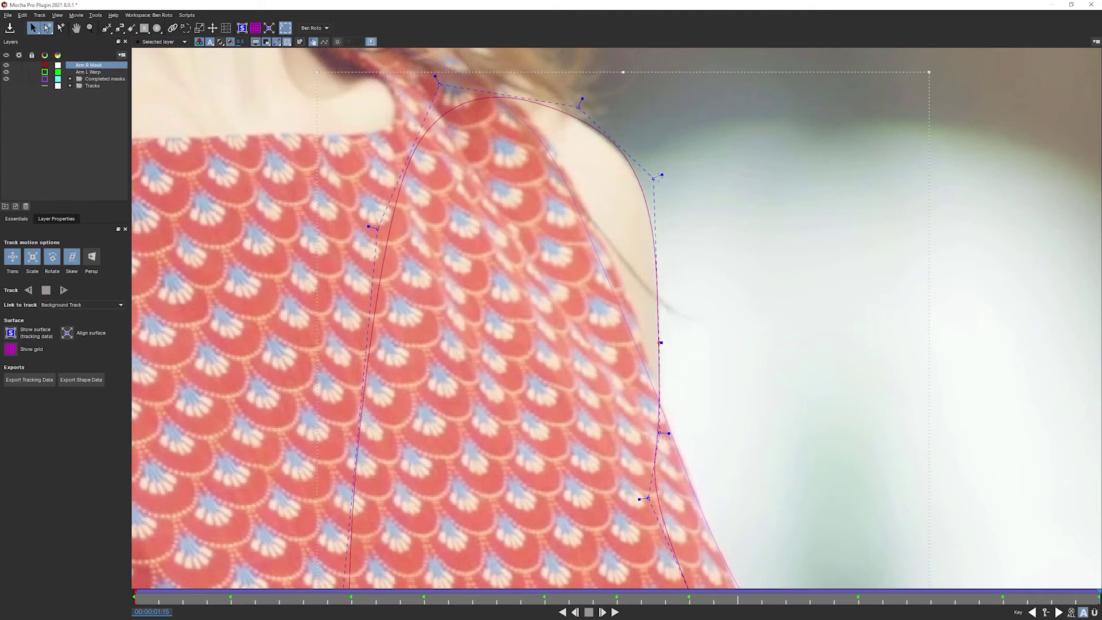
pyautogui.moveTo(653, 179); pyautogui.dragTo(657, 182)
pyautogui.moveTo(578, 107); pyautogui.dragTo(576, 113)
pyautogui.moveTo(440, 85); pyautogui.dragTo(464, 58)
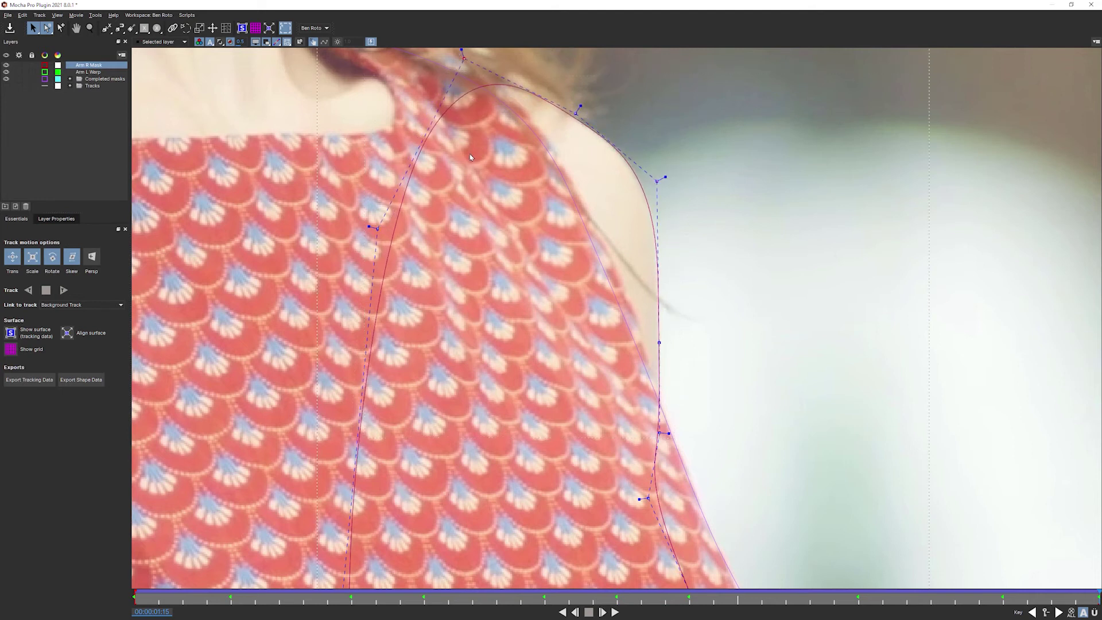
# Return to the first frame and turn on the coloured matte overlay.
pyautogui.scroll(-5, 467, 174)
pyautogui.press('x')
pyautogui.moveTo(475, 217); pyautogui.dragTo(490, 312)
pyautogui.press('z')
pyautogui.moveTo(1098, 593); pyautogui.dragTo(65, 421)
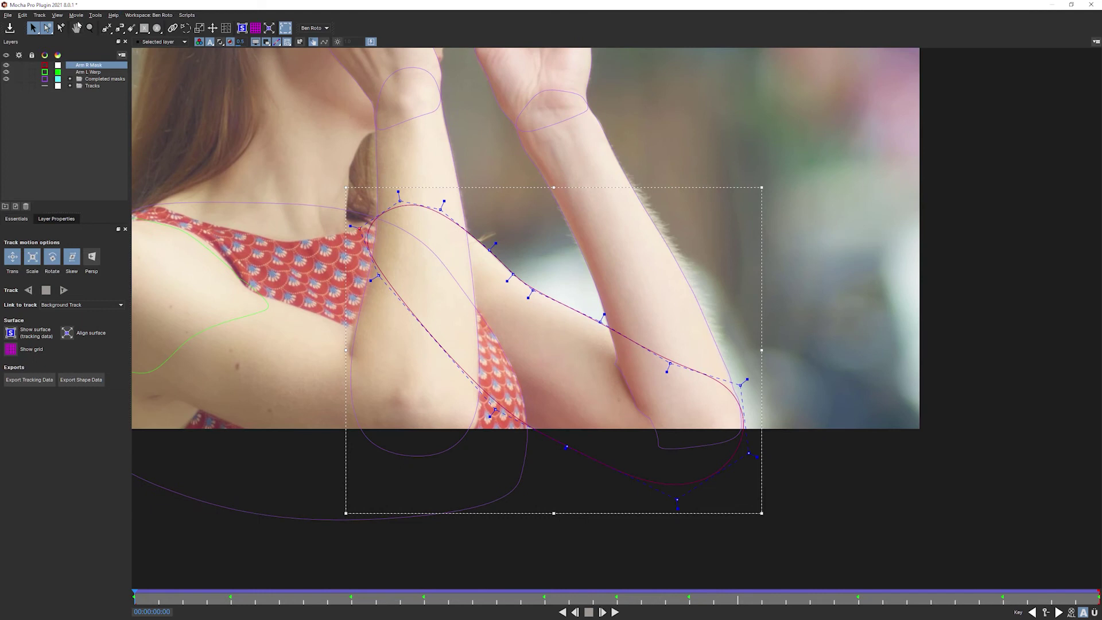
pyautogui.click(220, 41)
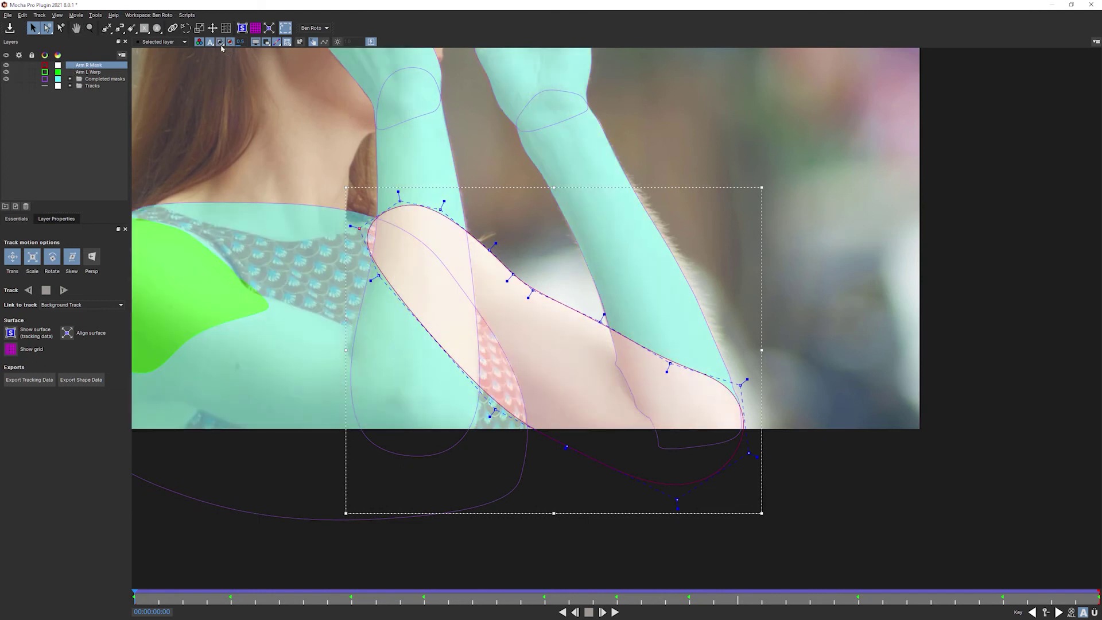
# Move the Arm L Warp layer into the Completed masks group.
pyautogui.click(58, 65)
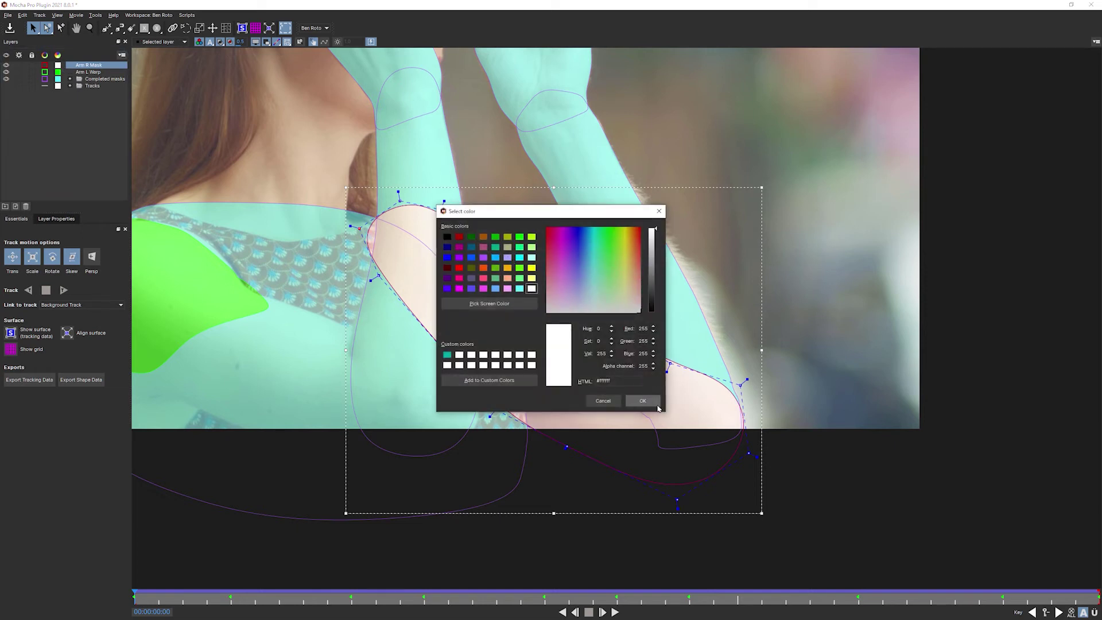
pyautogui.click(603, 400)
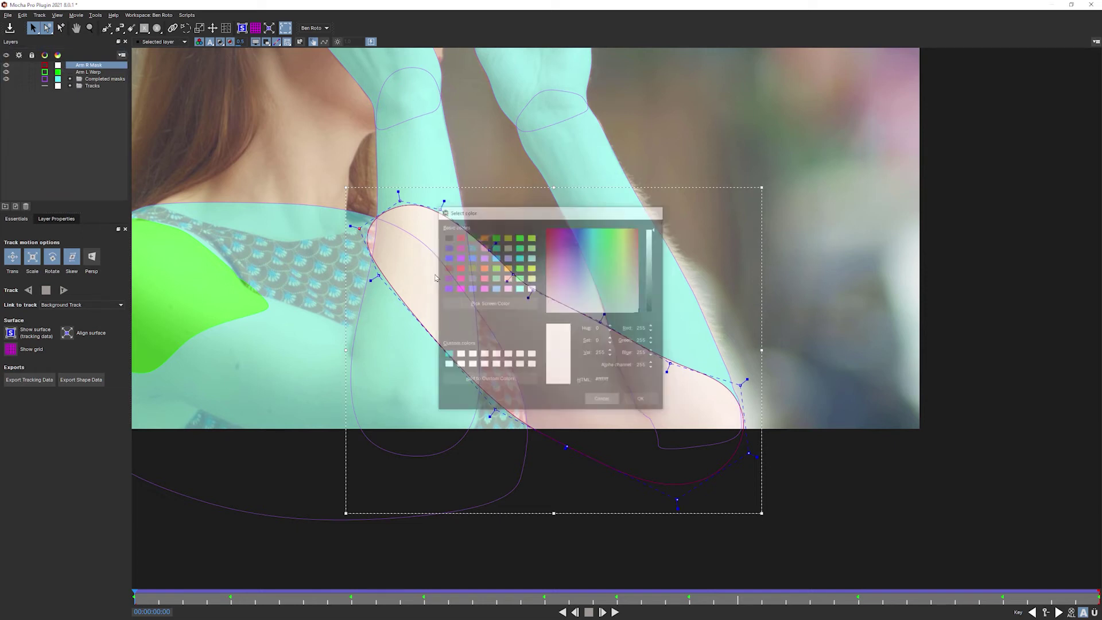
pyautogui.keyDown('ctrl'); pyautogui.click(94, 72); pyautogui.keyUp('ctrl')
pyautogui.moveTo(94, 73); pyautogui.dragTo(104, 81)
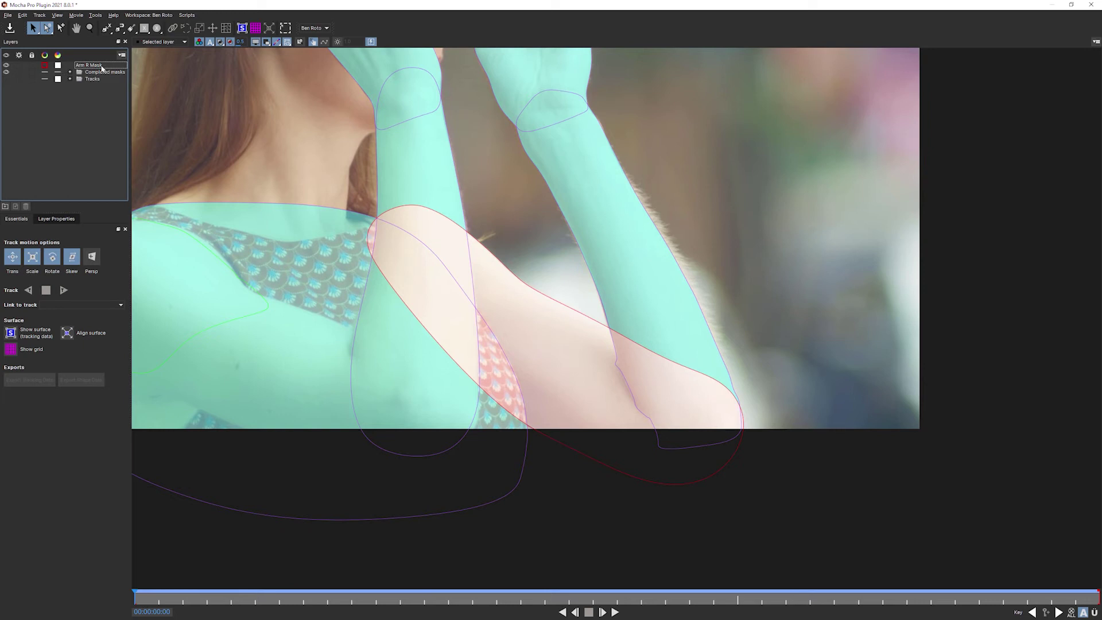
# Set the matte colour of Arm R Mask and the Completed masks group to the light cyan basic colour #55ffff.
pyautogui.click(101, 66)
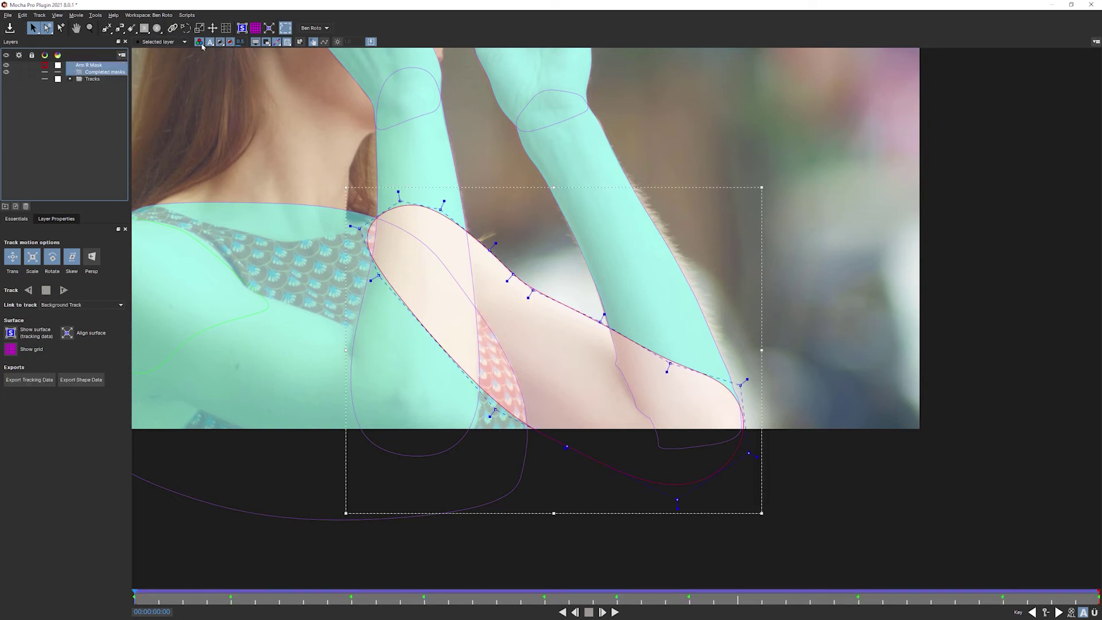
pyautogui.click(58, 66)
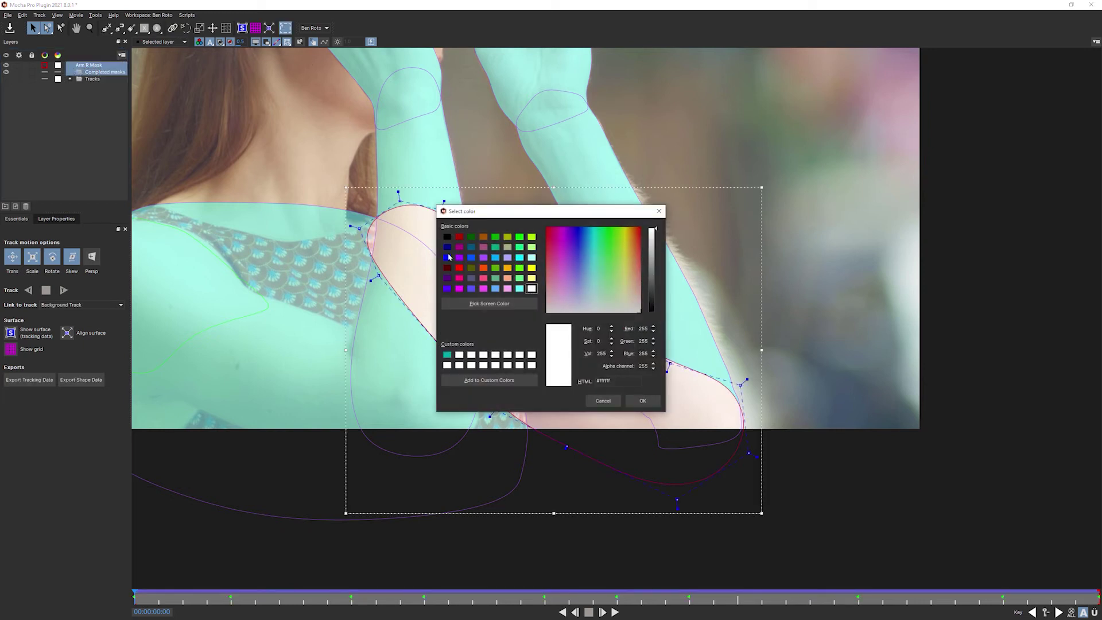
pyautogui.click(519, 289)
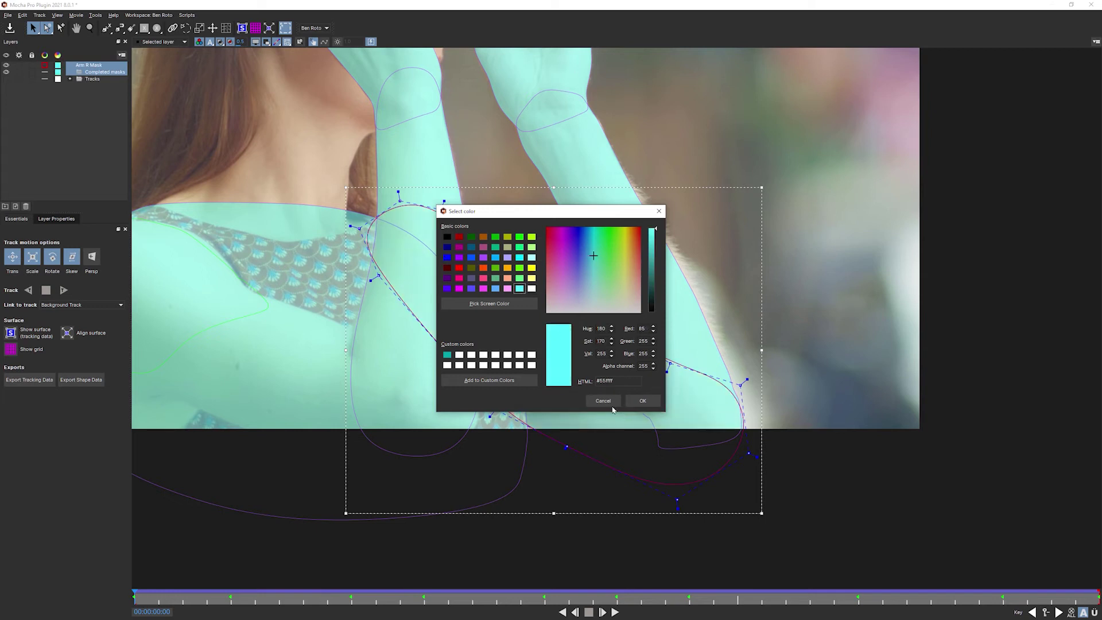
pyautogui.click(643, 401)
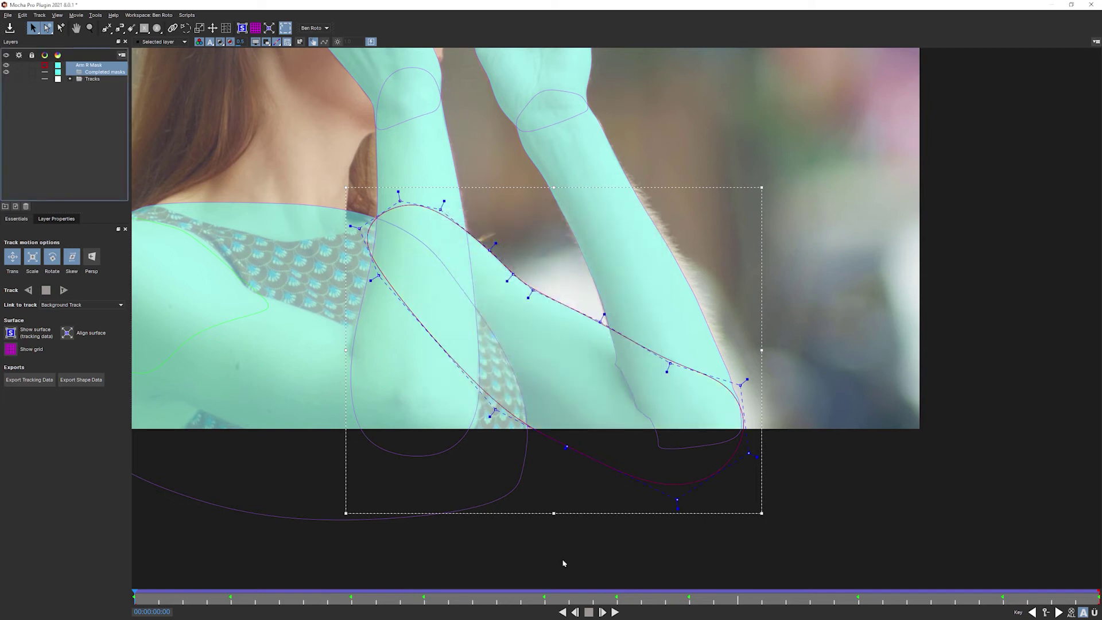
# Hide the spline overlays and play the shot to check the coloured mattes in motion.
pyautogui.click(257, 43)
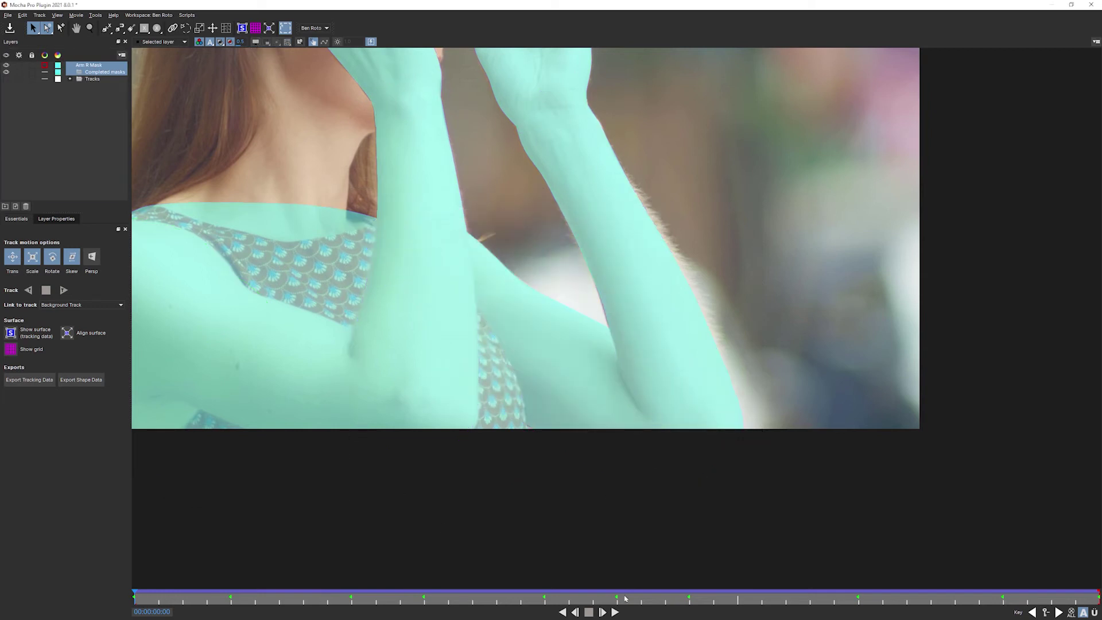
pyautogui.click(615, 612)
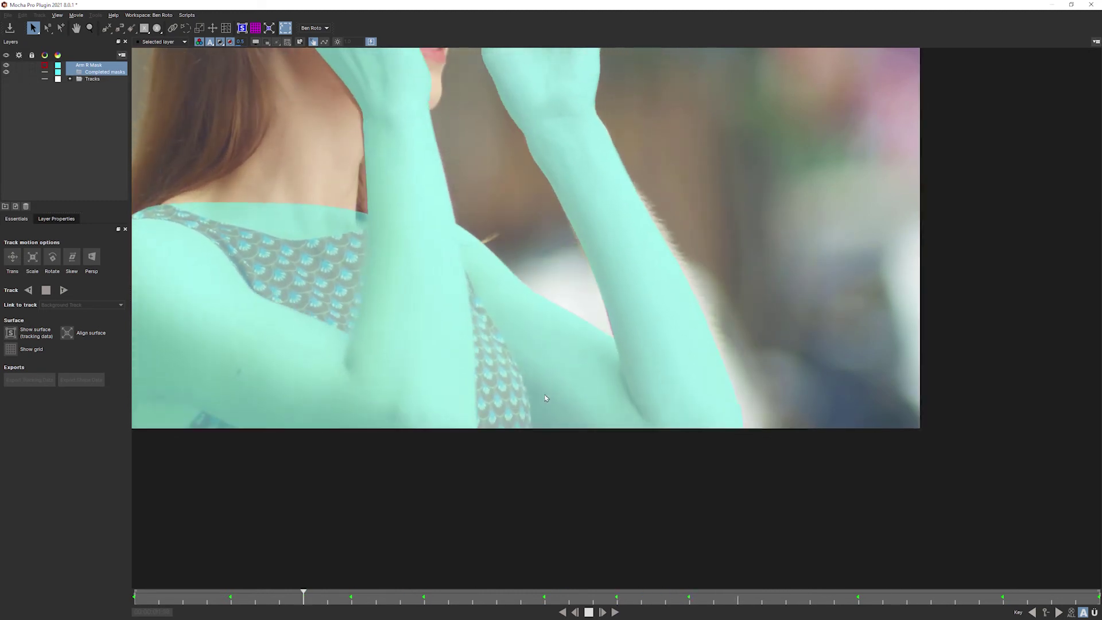
pyautogui.press('space')
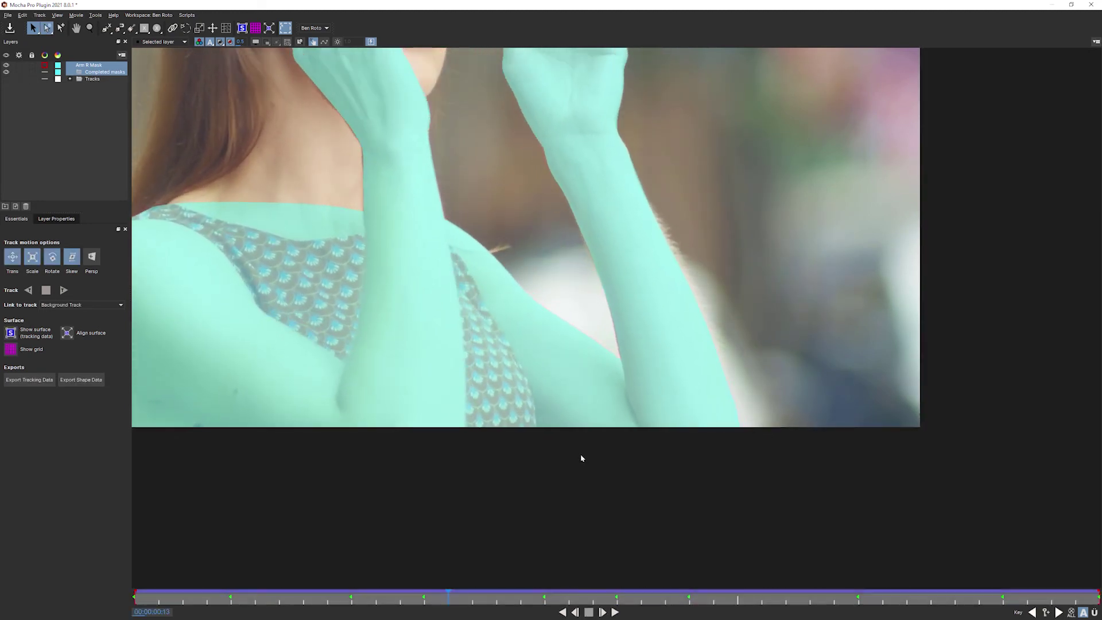
# Examine the matte edges between the right upper arm and forearm at frames 12 and 9, and across the remaining shot.
pyautogui.moveTo(428, 597); pyautogui.dragTo(424, 596)
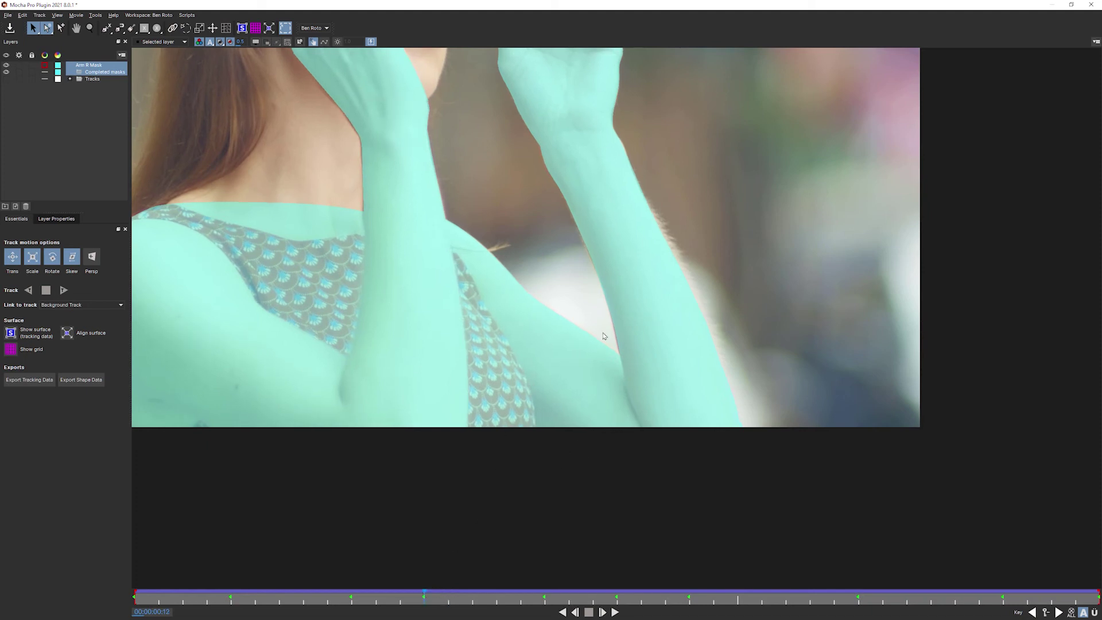
pyautogui.press('z')
pyautogui.moveTo(619, 368); pyautogui.dragTo(582, 333)
pyautogui.press('s')
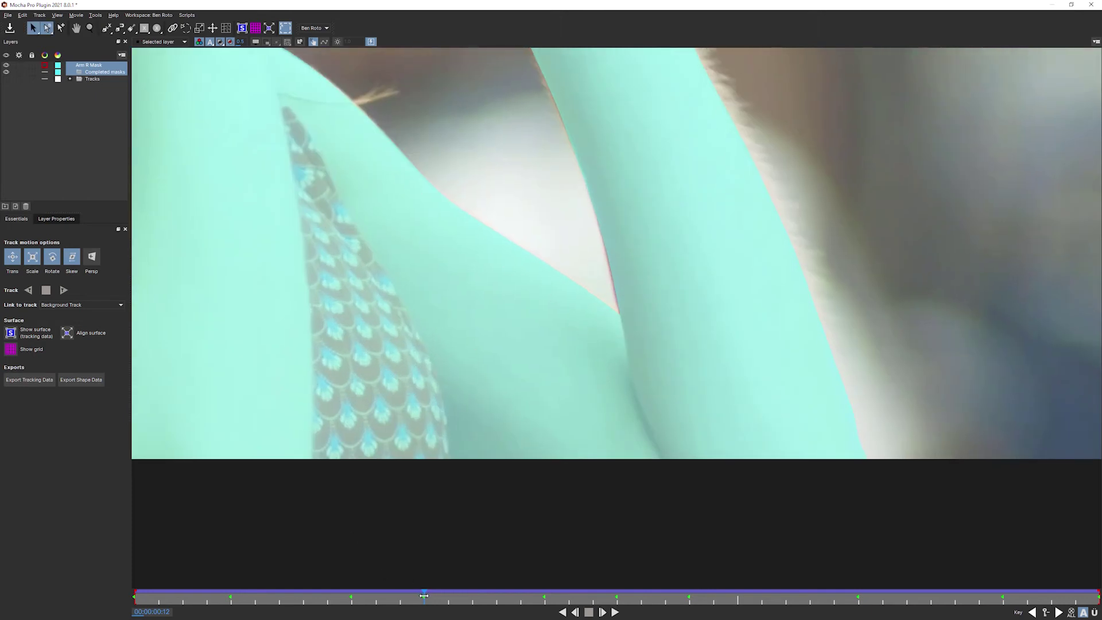
pyautogui.moveTo(424, 596); pyautogui.dragTo(349, 597)
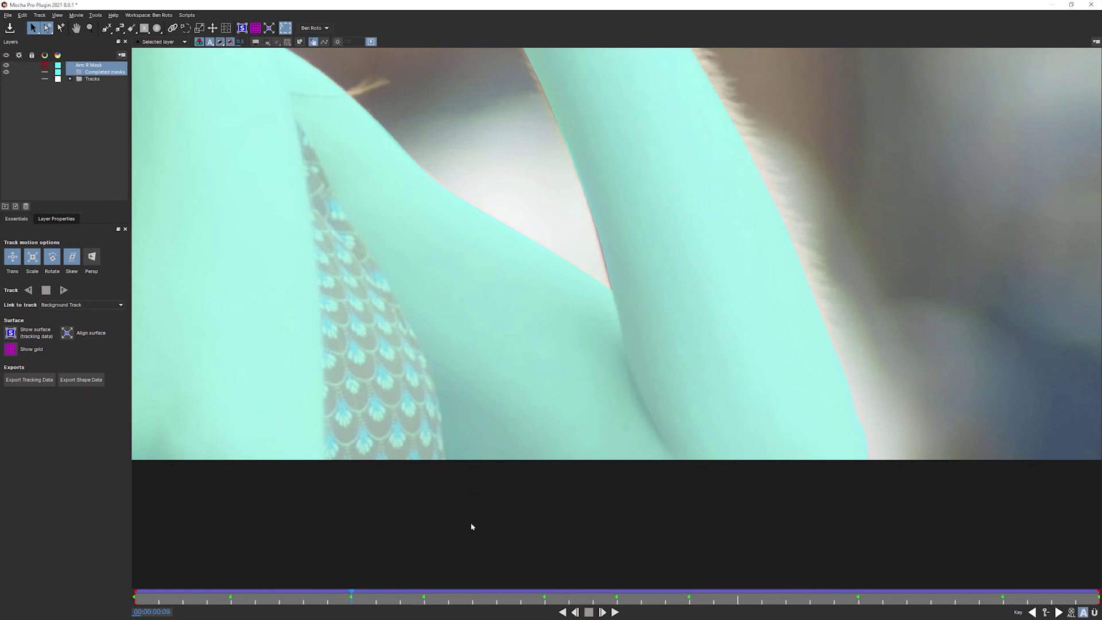
pyautogui.press('*')
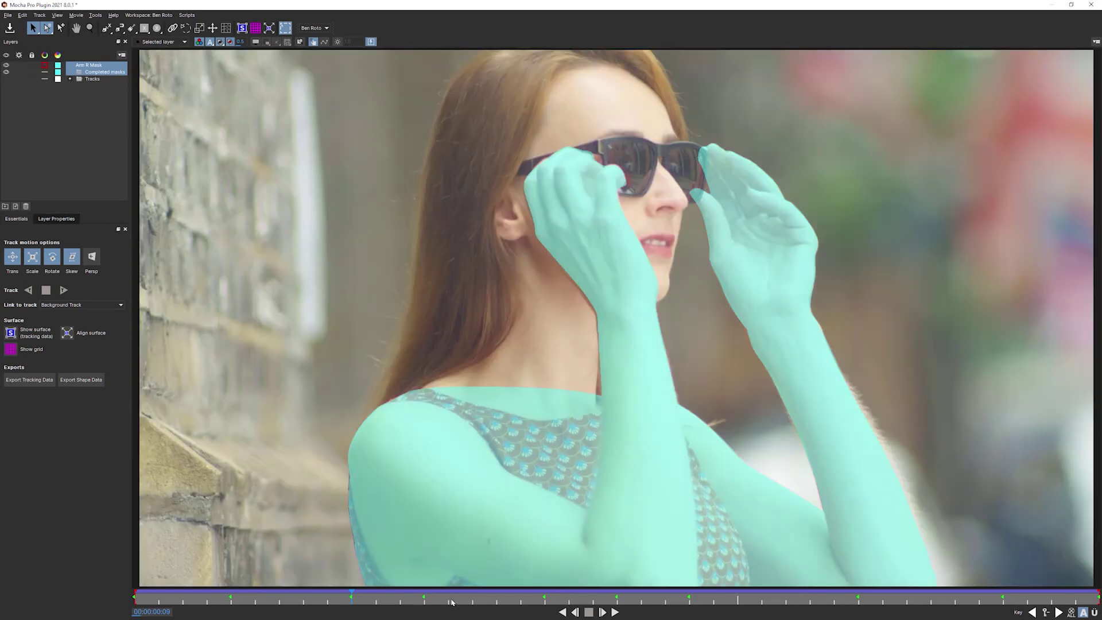
pyautogui.moveTo(455, 597); pyautogui.dragTo(737, 588)
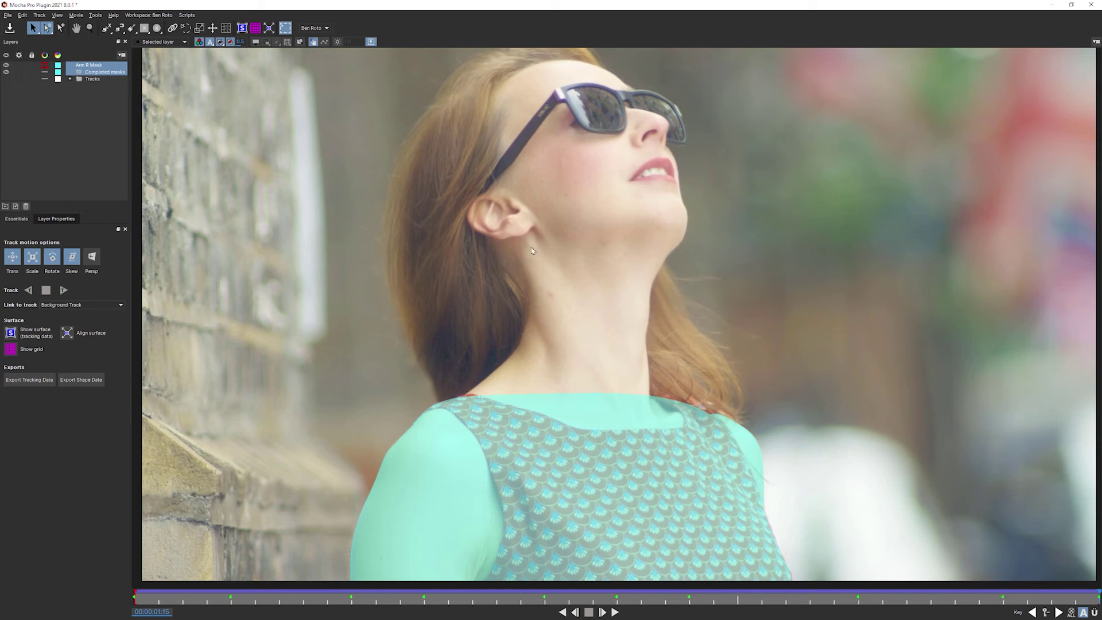
# Prepare to draw a new X-spline with the spline overlays visible and the coloured mattes turned off.
pyautogui.click(106, 29)
pyautogui.click(256, 43)
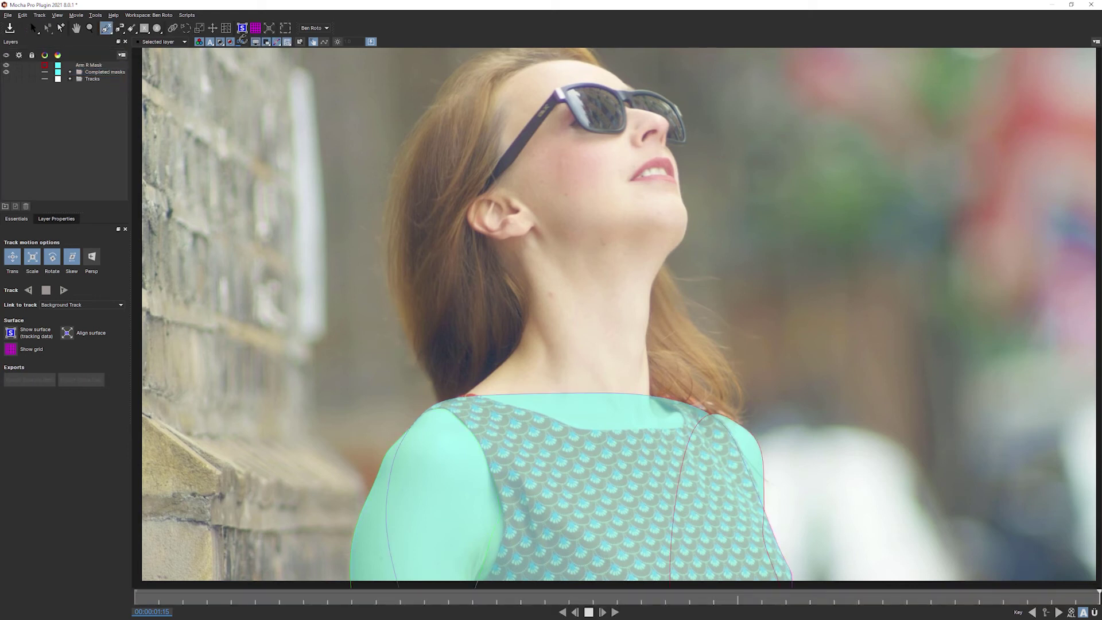
pyautogui.click(220, 43)
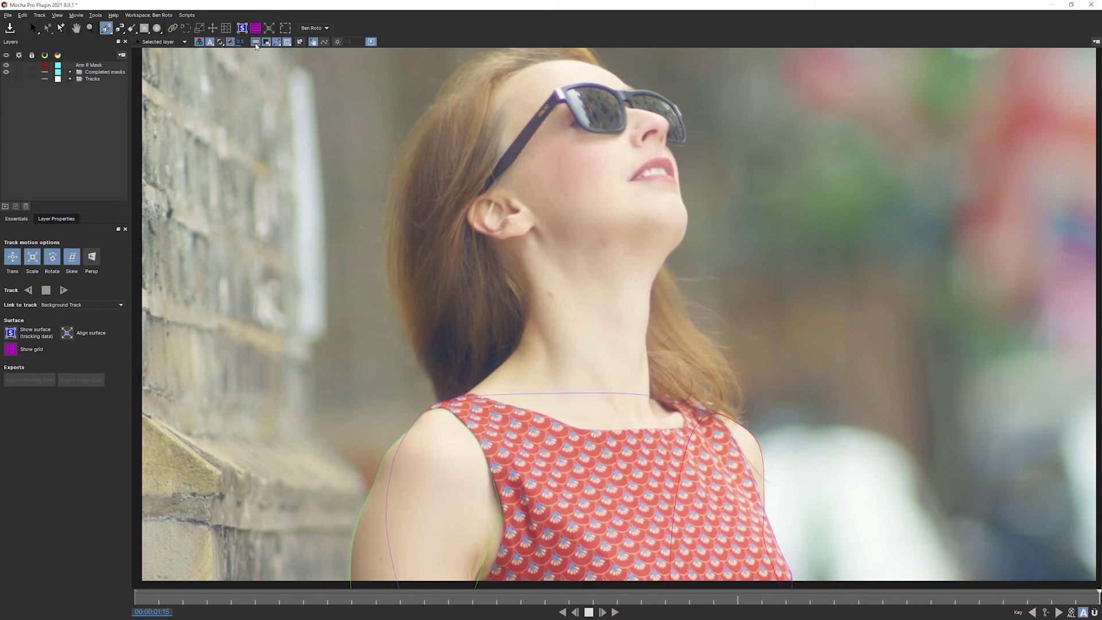
# At 00:00:01:15, draw a closed X-spline around the neck, following both neck edges from jaw to shoulders and crossing the upper dress.
pyautogui.click(441, 405)
pyautogui.click(489, 375)
pyautogui.click(522, 334)
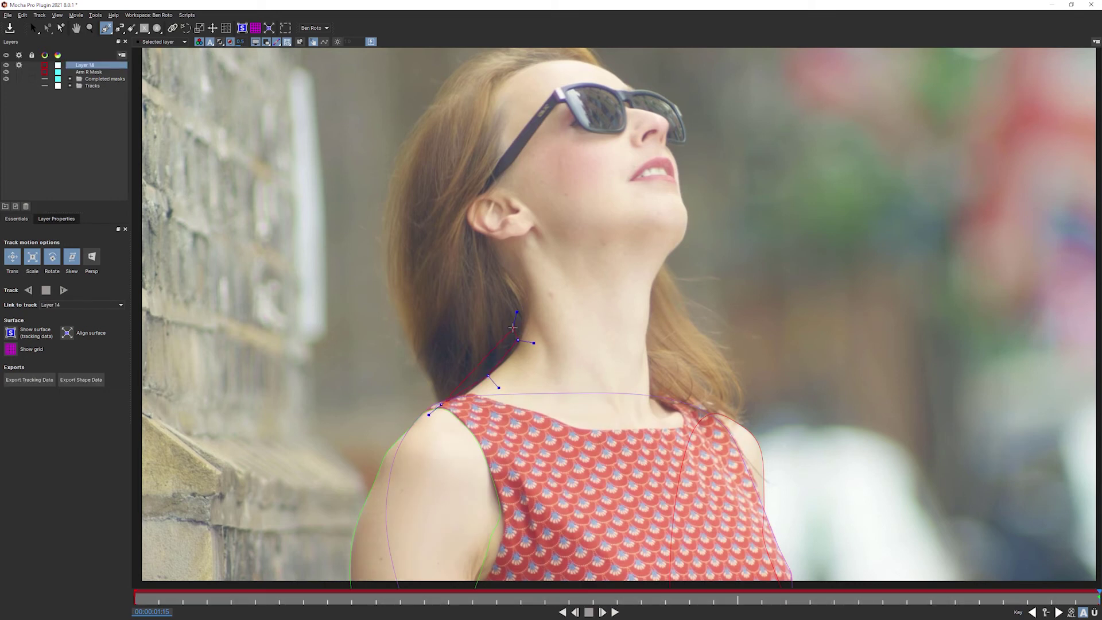
pyautogui.click(509, 222)
pyautogui.click(654, 221)
pyautogui.click(664, 268)
pyautogui.click(650, 289)
pyautogui.click(650, 343)
pyautogui.click(663, 392)
pyautogui.click(730, 418)
pyautogui.click(746, 442)
pyautogui.click(571, 466)
pyautogui.rightClick(571, 466)
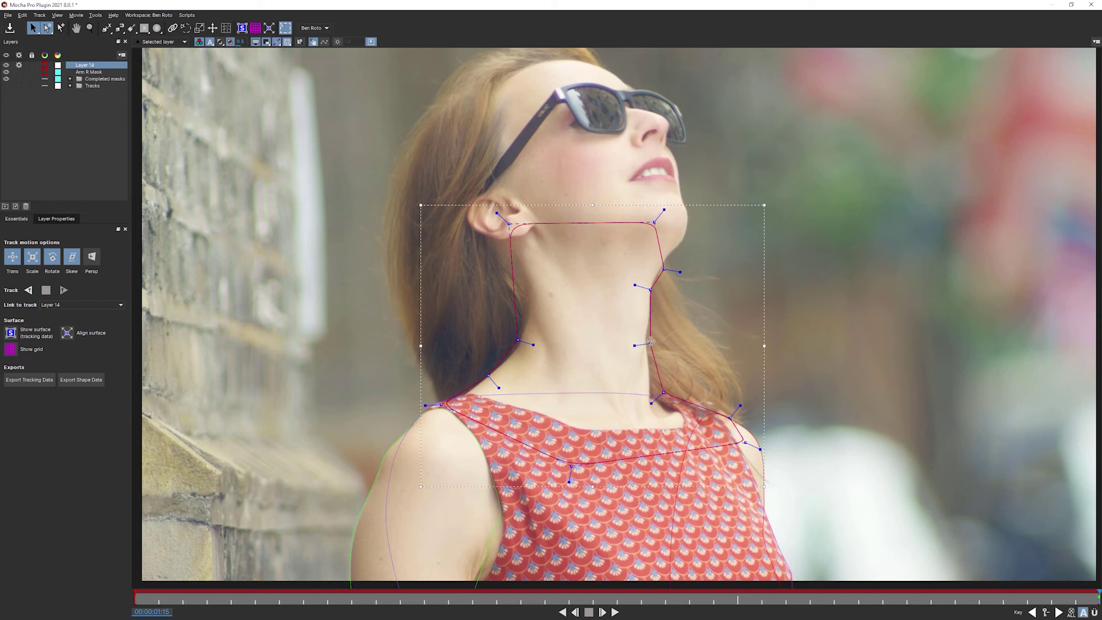
# Adjust the neck spline's points along the front edge of the neck, from below the chin to the collar.
pyautogui.moveTo(650, 342); pyautogui.dragTo(642, 339)
pyautogui.moveTo(664, 267); pyautogui.dragTo(661, 265)
pyautogui.moveTo(663, 393); pyautogui.dragTo(657, 392)
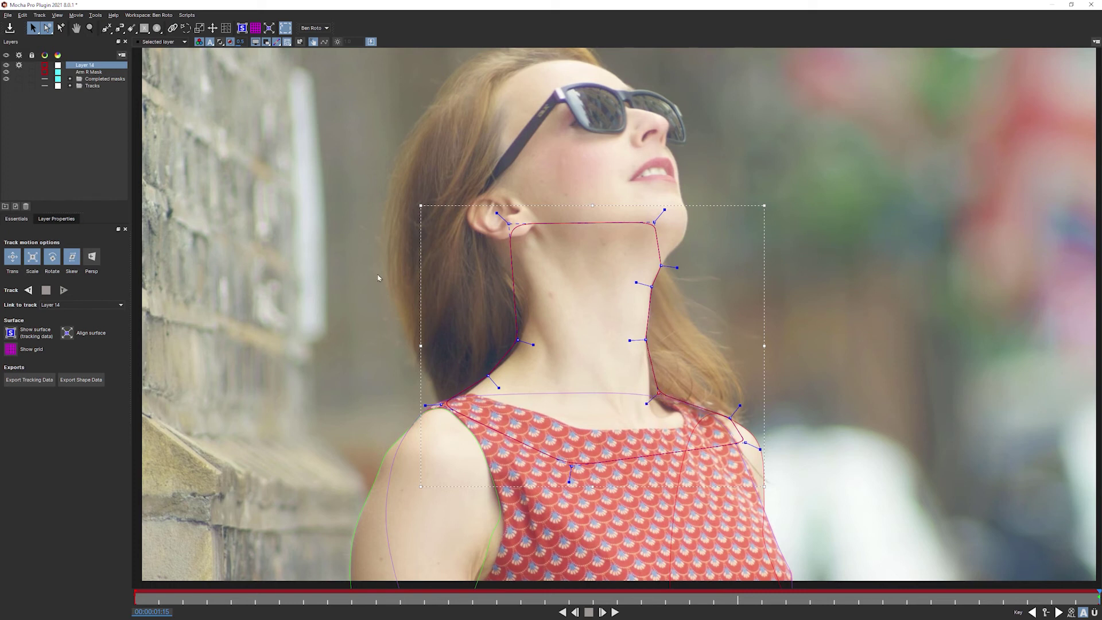
# Link the neck spline layer to Background Track and rename it Neck Mask.
pyautogui.click(63, 307)
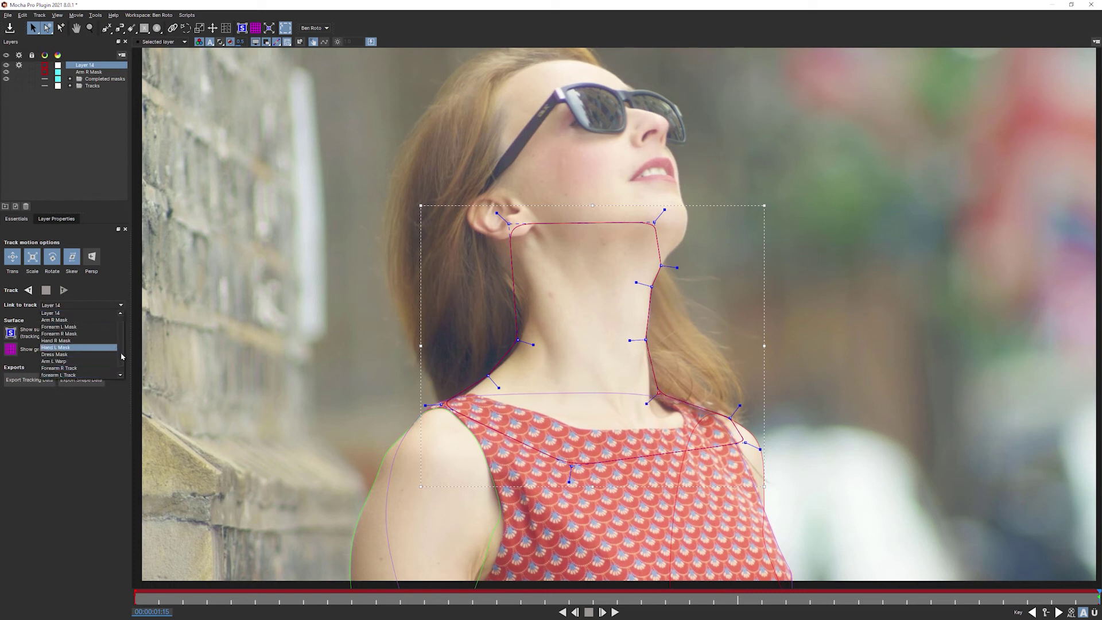
pyautogui.scroll(-3, 81, 356)
pyautogui.click(70, 373)
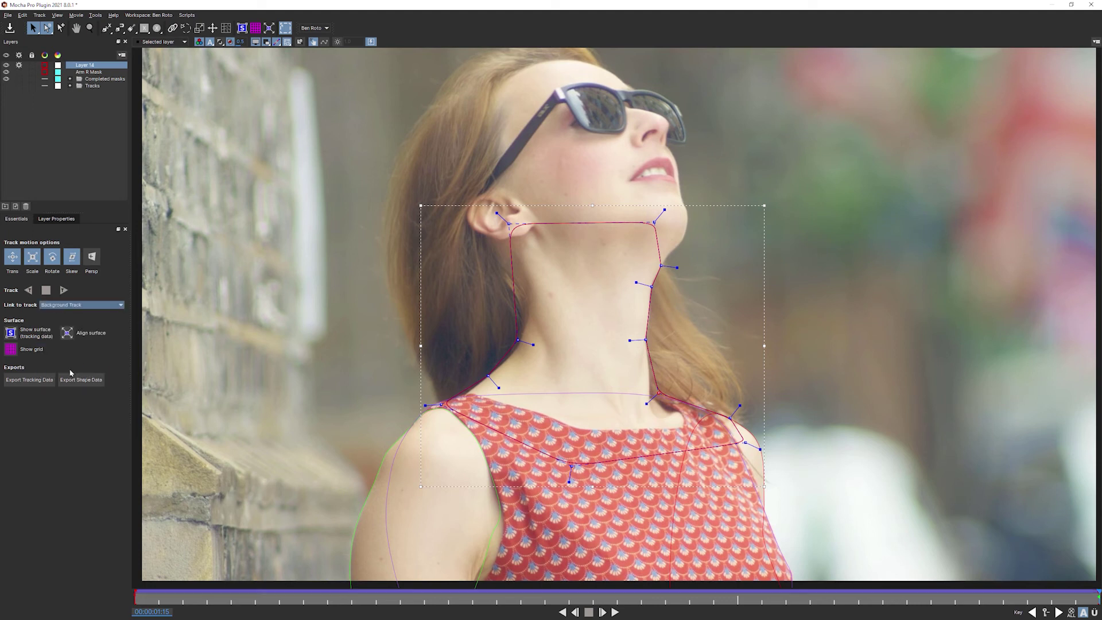
pyautogui.doubleClick(82, 66)
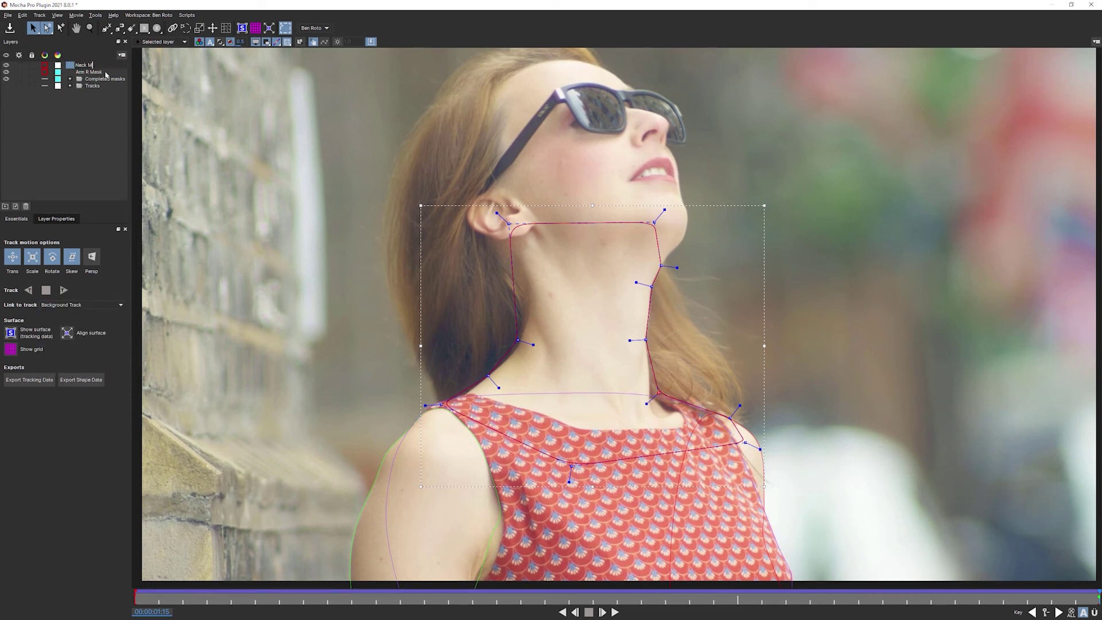
pyautogui.press('Return')
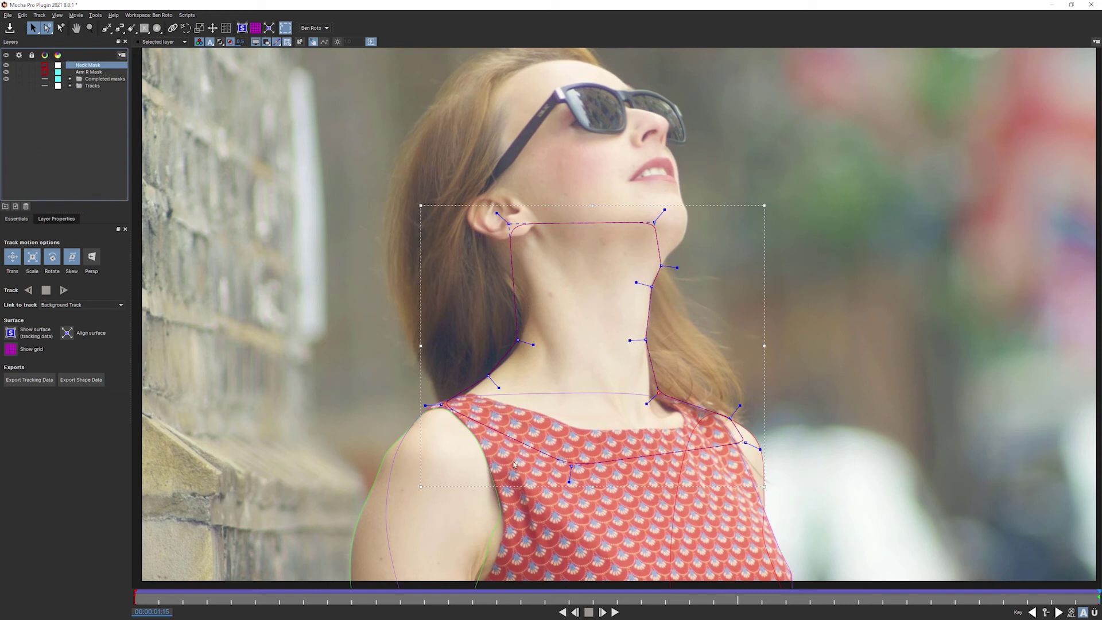
# At 00:00:01:02, skew the neck spline's top and bottom edges to fit the neck, then adjust its point at the far shoulder.
pyautogui.moveTo(1071, 601); pyautogui.dragTo(786, 602)
pyautogui.moveTo(602, 207); pyautogui.dragTo(609, 207)
pyautogui.moveTo(585, 489); pyautogui.dragTo(560, 484)
pyautogui.scroll(5, 673, 432)
pyautogui.click(789, 397)
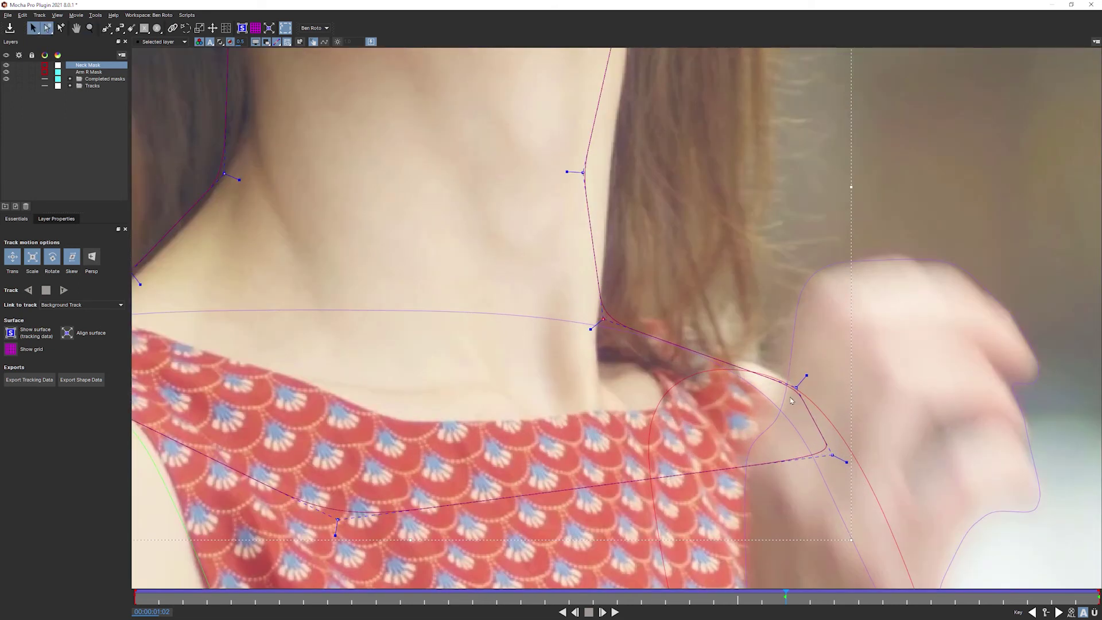
pyautogui.click(613, 322)
pyautogui.moveTo(796, 382)
pyautogui.mouseDown()
pyautogui.moveTo(787, 374)
pyautogui.moveTo(795, 368)
pyautogui.mouseUp()
# Move the neck spline's corner point outward at the tip of the woman's right shoulder at 00:00:01:02.
pyautogui.press('x')
pyautogui.moveTo(581, 174); pyautogui.dragTo(664, 304)
pyautogui.moveTo(665, 156); pyautogui.dragTo(696, 157)
pyautogui.press('z')
pyautogui.moveTo(446, 373); pyautogui.dragTo(307, 378)
pyautogui.press('x')
pyautogui.moveTo(494, 447); pyautogui.dragTo(571, 436)
pyautogui.press('s')
pyautogui.scroll(3, 324, 427)
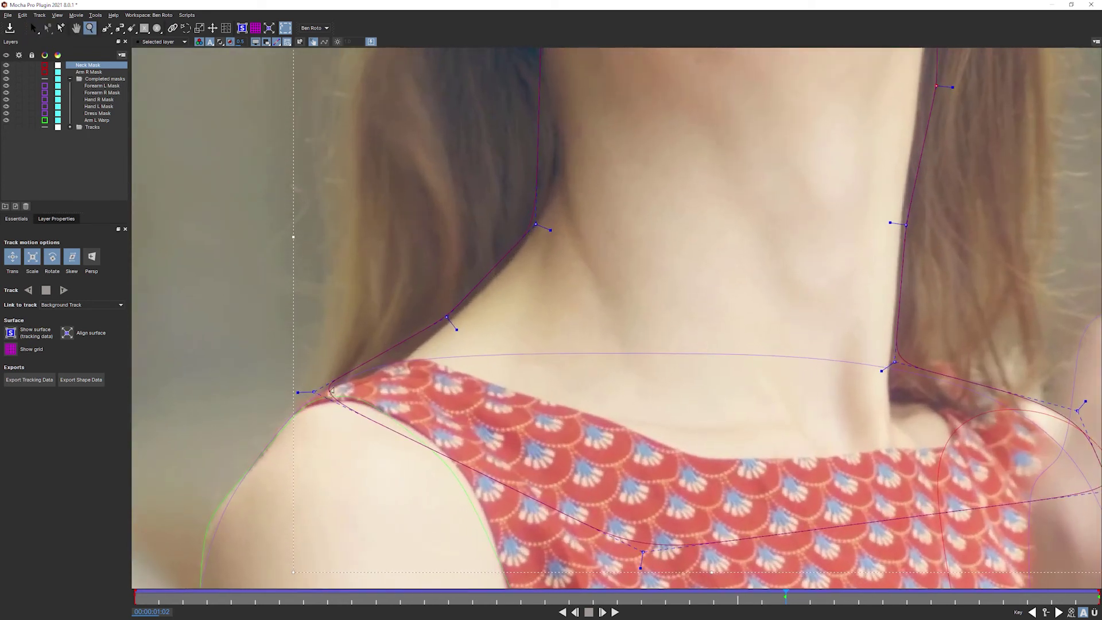
pyautogui.moveTo(313, 392); pyautogui.dragTo(295, 405)
pyautogui.press('z')
pyautogui.moveTo(680, 258); pyautogui.dragTo(686, 228)
pyautogui.press('x')
pyautogui.moveTo(721, 160); pyautogui.dragTo(645, 246)
pyautogui.press('z')
pyautogui.scroll(-4, 605, 315)
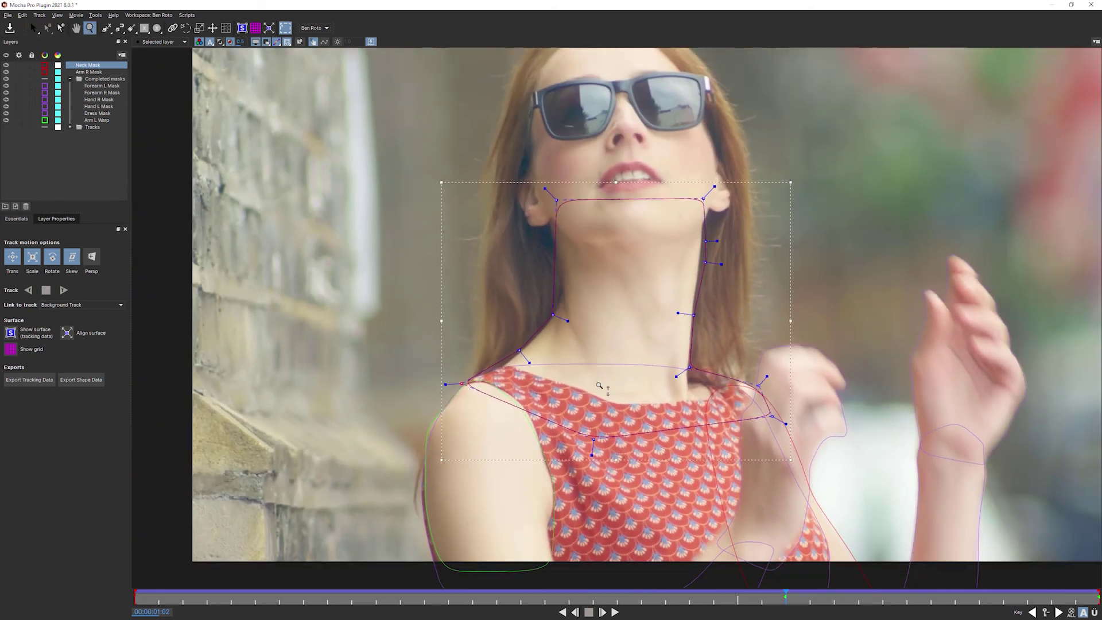
pyautogui.press('s')
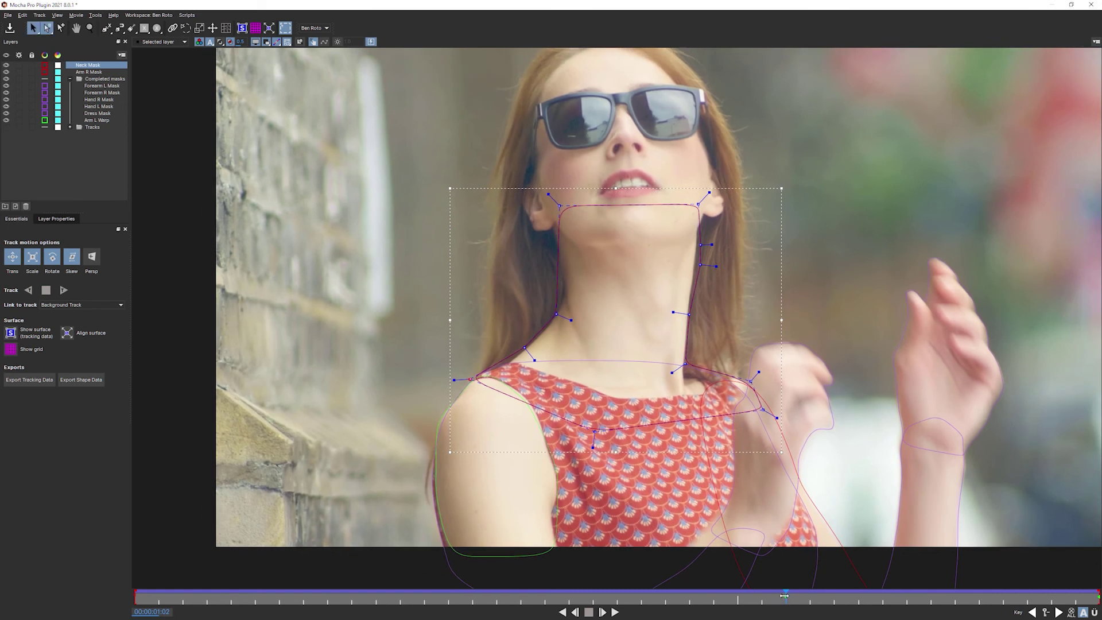
# Refine the neck spline's point where the neck slopes into the right shoulder, at 00:00:01:08 and 00:00:01:02.
pyautogui.moveTo(792, 595); pyautogui.dragTo(927, 585)
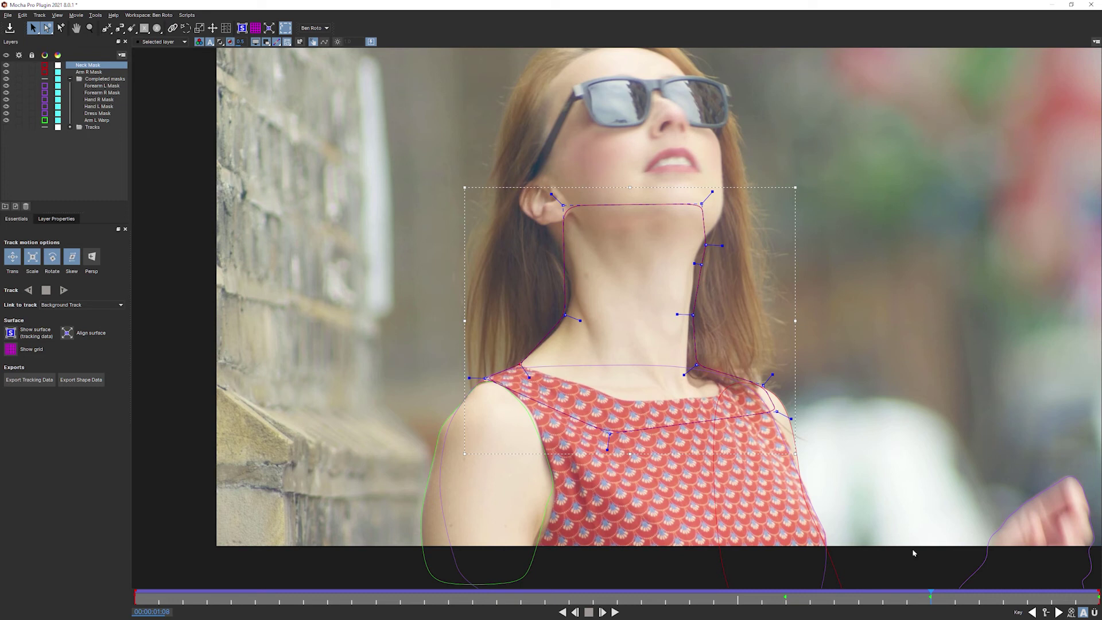
pyautogui.moveTo(931, 595); pyautogui.dragTo(770, 600)
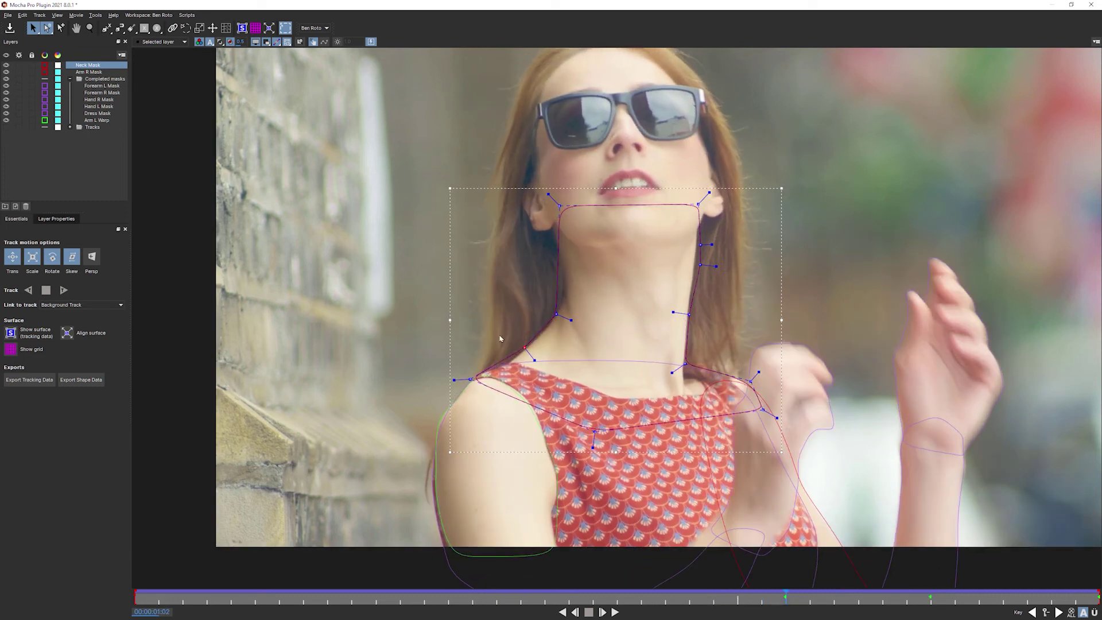
pyautogui.moveTo(524, 347); pyautogui.dragTo(513, 361)
# Check the neck spline through 00:00:01:15, then skew its lower edge toward the right shoulder at 00:00:00:17.
pyautogui.moveTo(784, 596); pyautogui.dragTo(1097, 595)
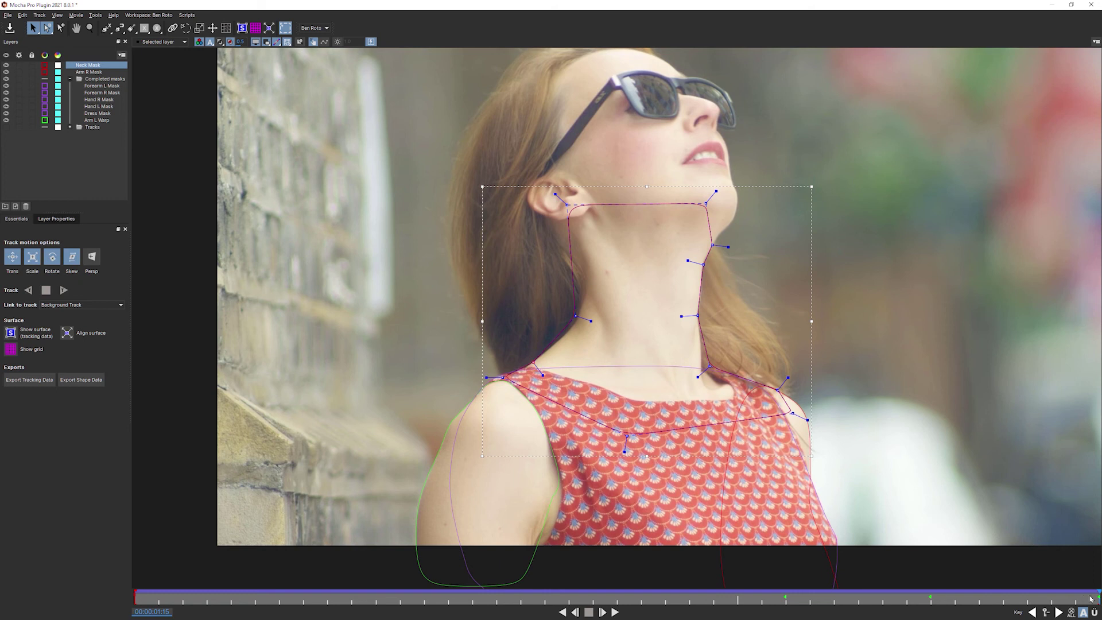
pyautogui.moveTo(1084, 599); pyautogui.dragTo(548, 599)
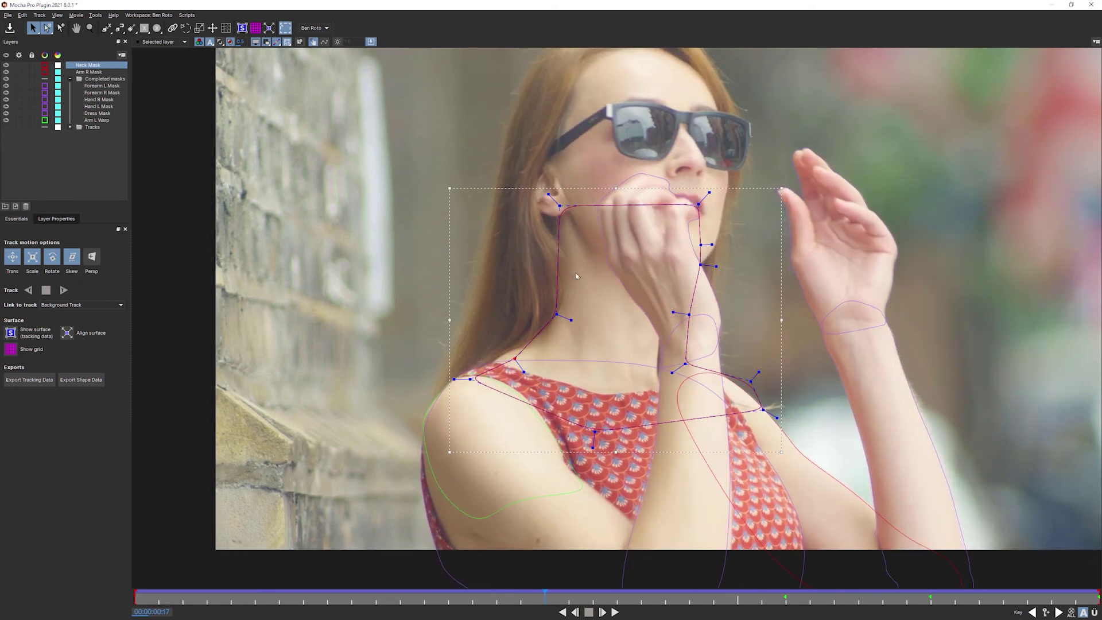
pyautogui.moveTo(616, 452); pyautogui.dragTo(597, 452)
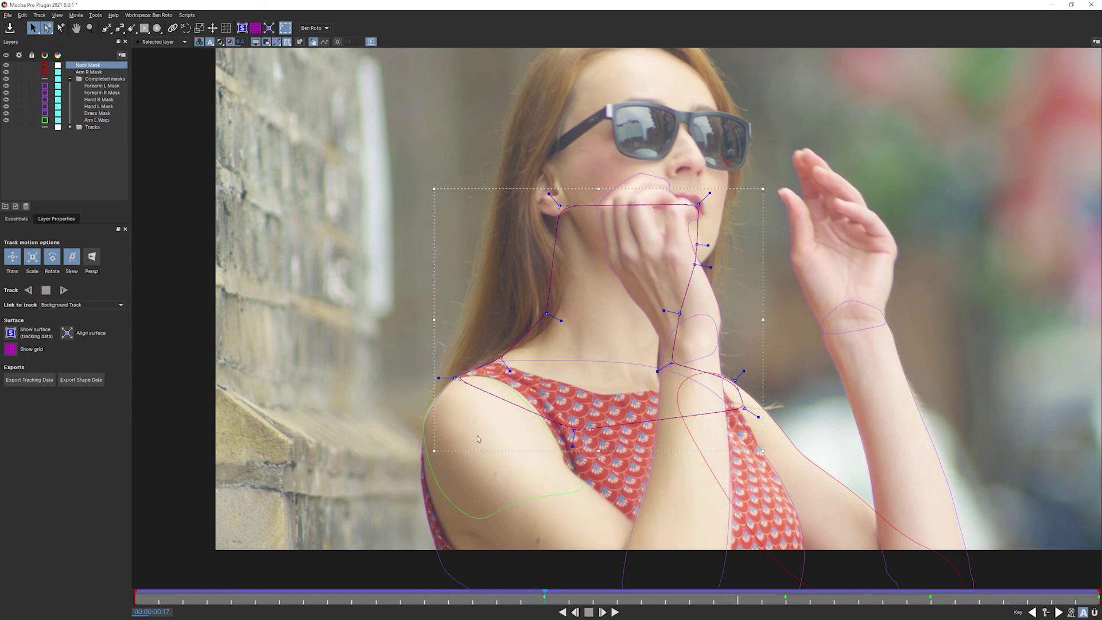
# At 00:00:00:00, skew the neck spline's bottom and top edges toward the hair and fit its corner point to the right shoulder.
pyautogui.moveTo(515, 595); pyautogui.dragTo(81, 579)
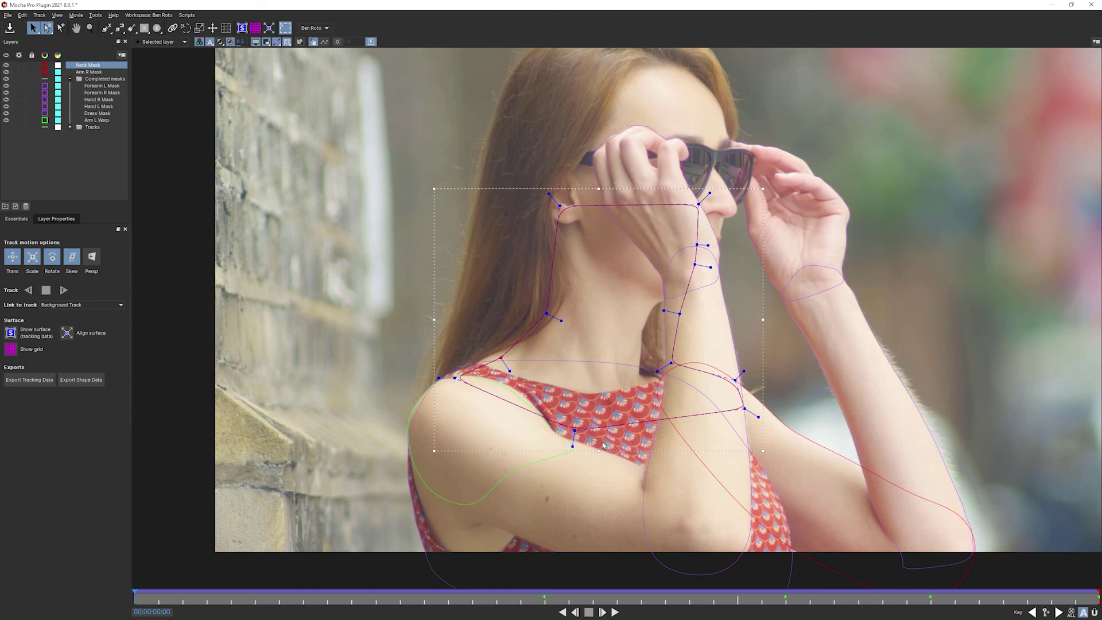
pyautogui.moveTo(597, 451); pyautogui.dragTo(565, 454)
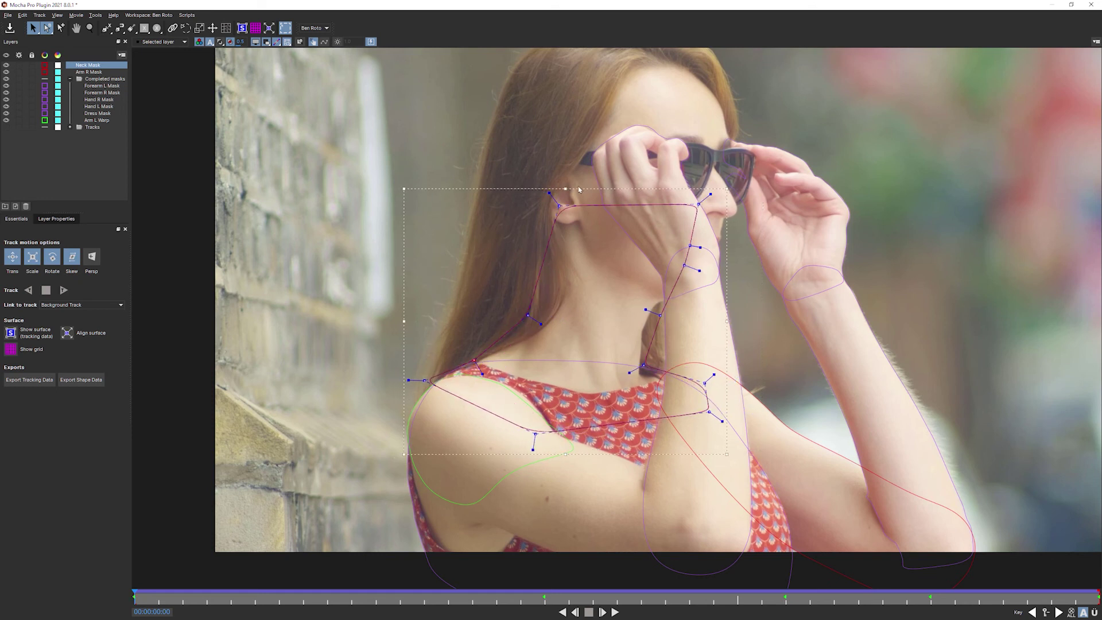
pyautogui.moveTo(560, 188); pyautogui.dragTo(548, 191)
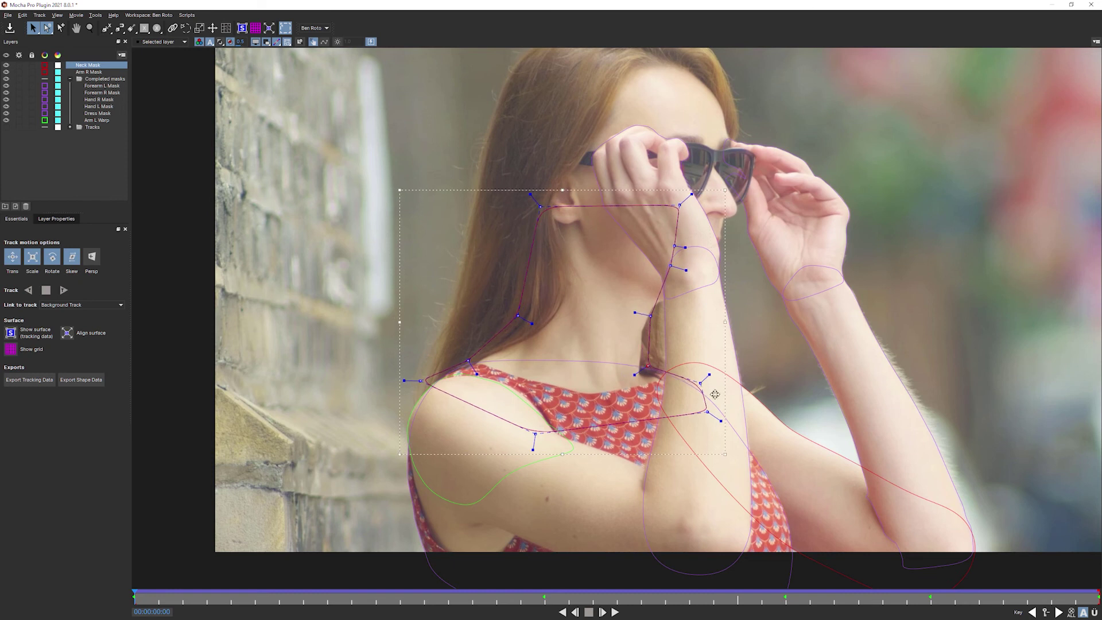
pyautogui.moveTo(175, 595); pyautogui.dragTo(131, 516)
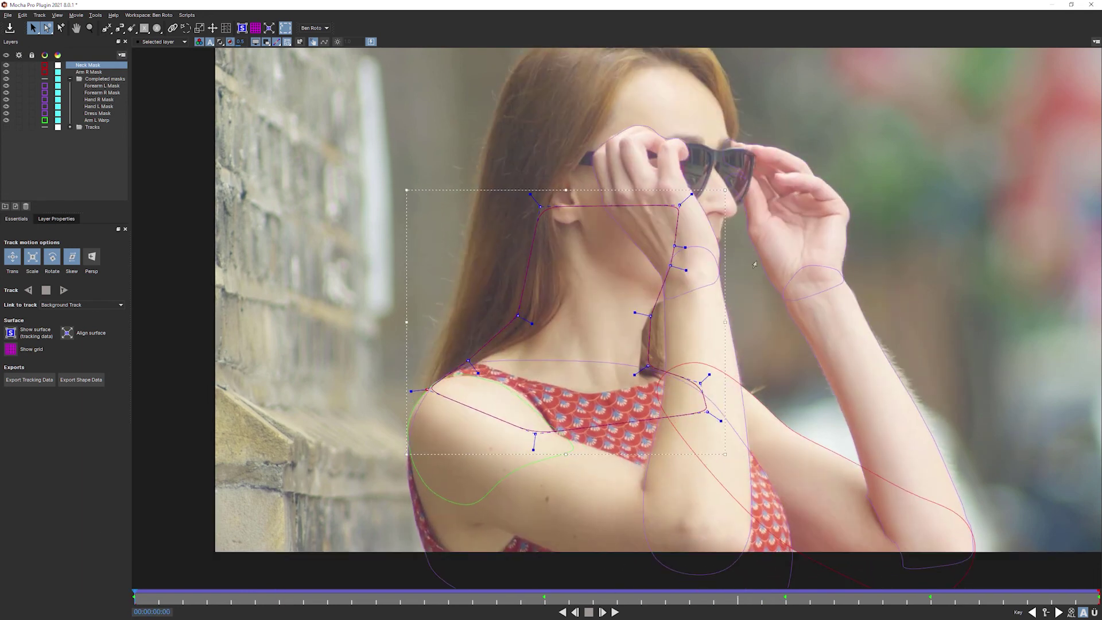